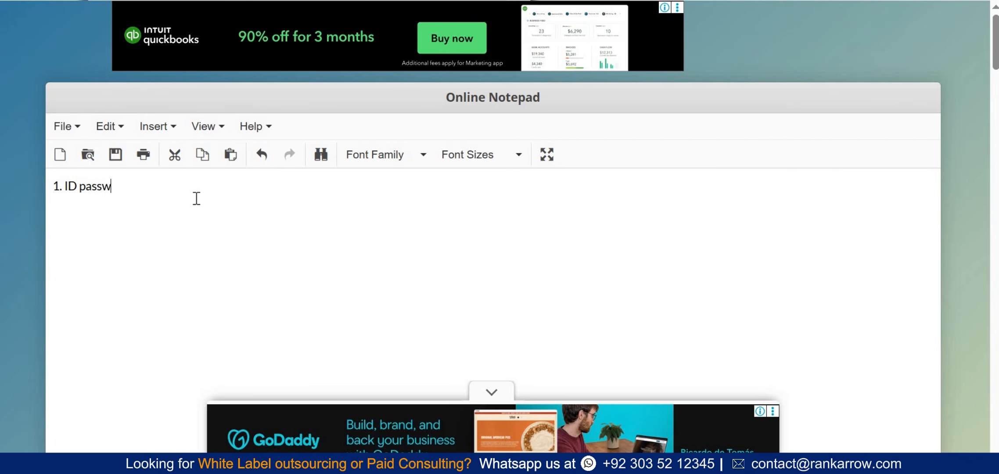
# - Complete the first note as "1. ID password (2FA - Email - Auth)" and add "2. User bana ke dedeta" on the following line
pyautogui.write('(')
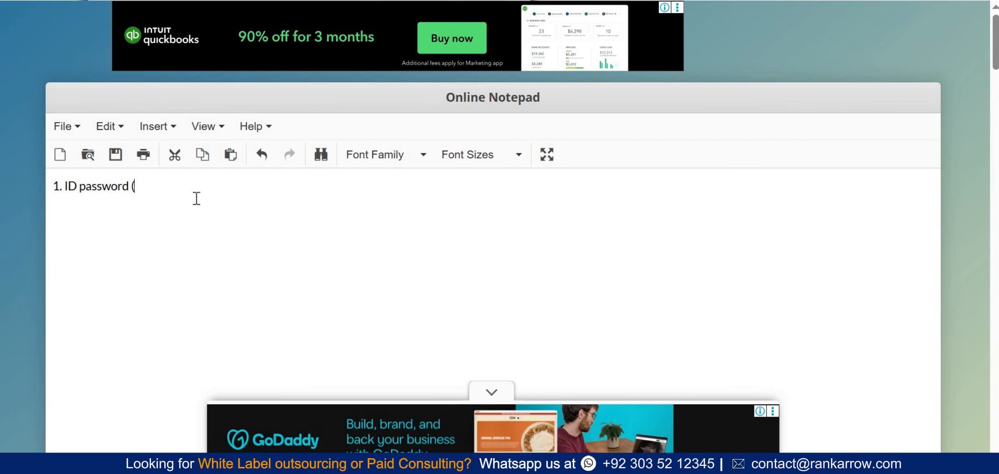
pyautogui.write('2FA')
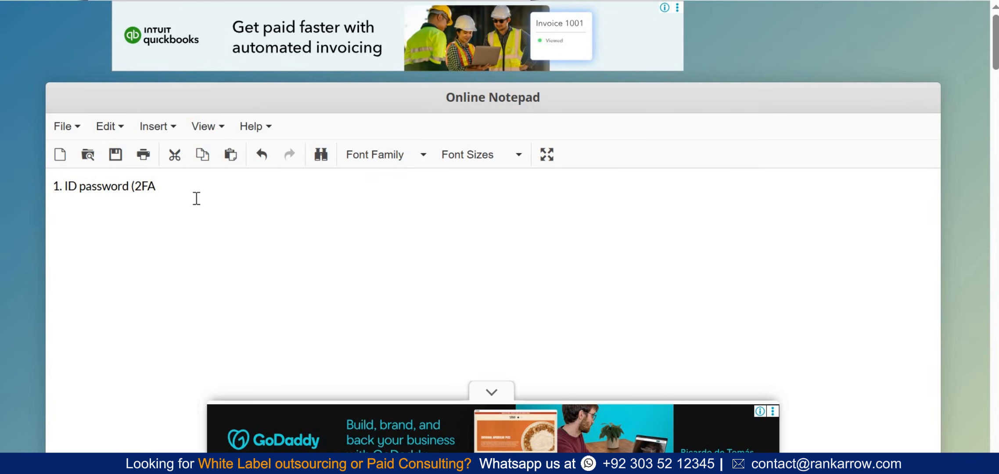
pyautogui.write(' - Ema')
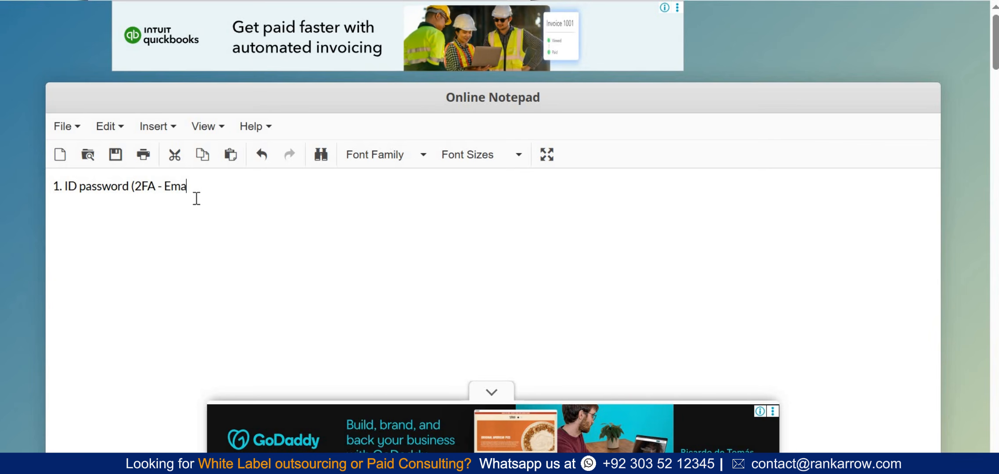
pyautogui.write('il - Auth) 2')
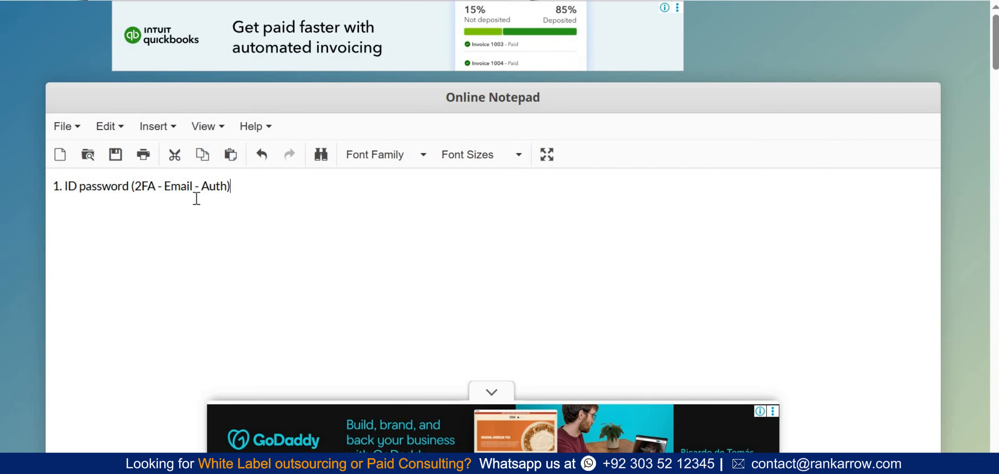
pyautogui.write('.')
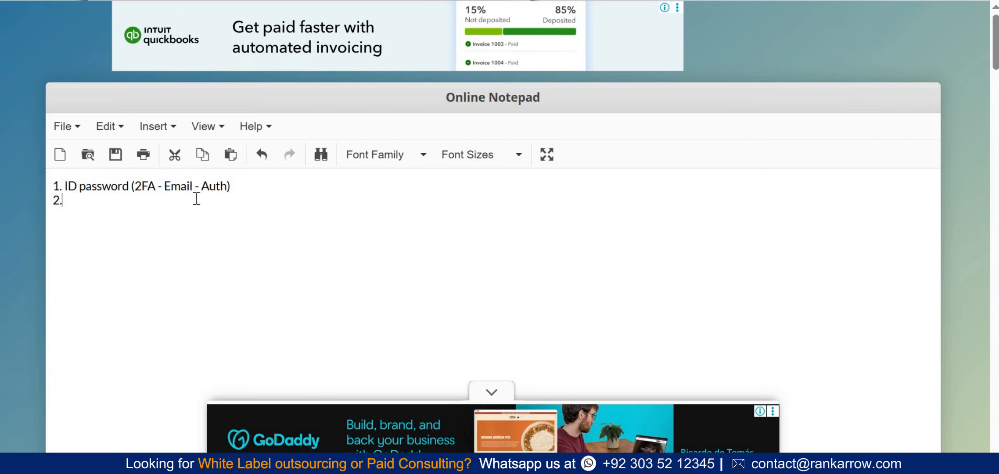
pyautogui.write(' User bana ke dedeta ')
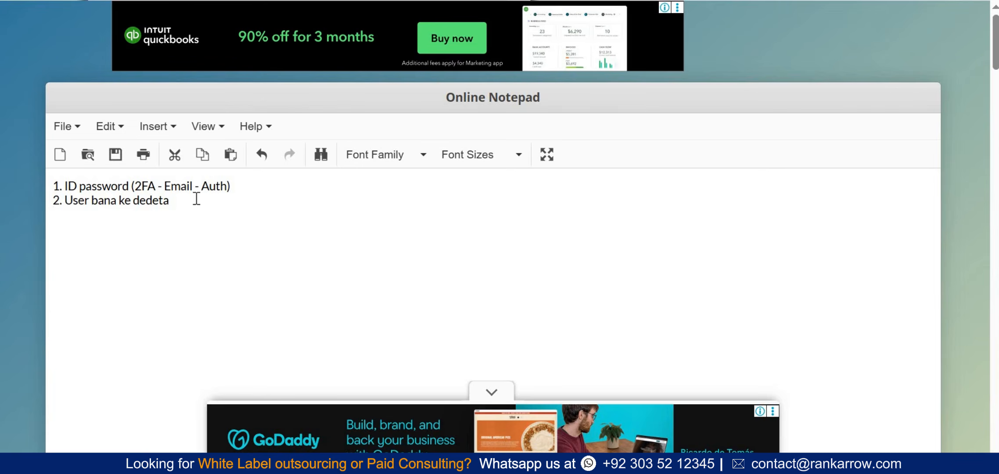
# - Add a third line reading "3. add as a contributor" to the list and start a new line below it
pyautogui.write('3.')
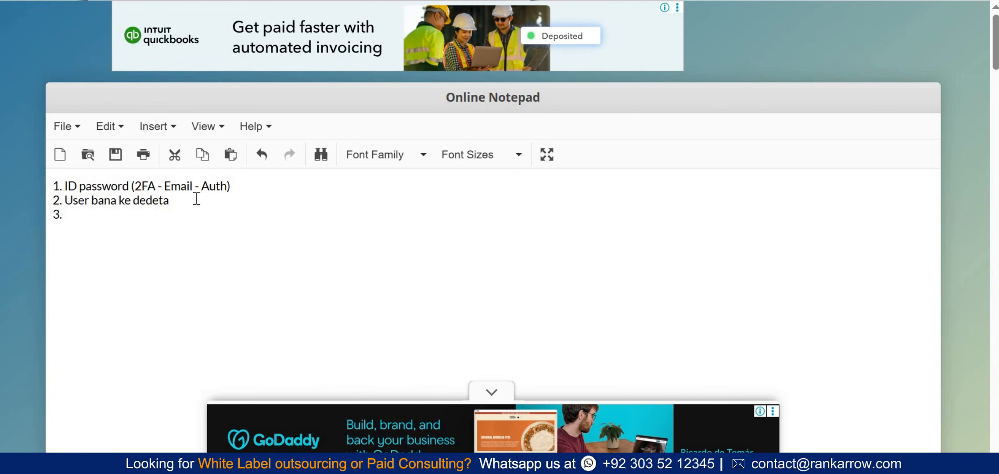
pyautogui.write(' c')
pyautogui.press('BackSpace')
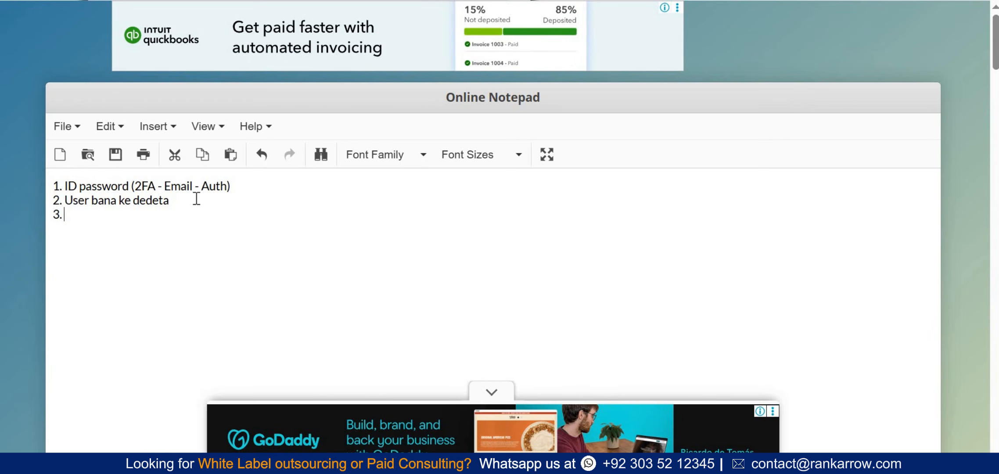
pyautogui.write('add as a contr')
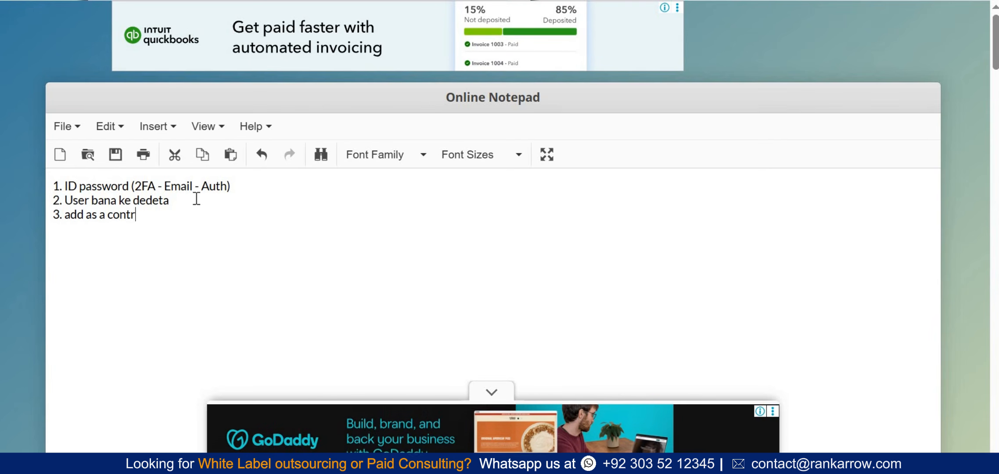
pyautogui.write('ibutor')
pyautogui.press('Return')
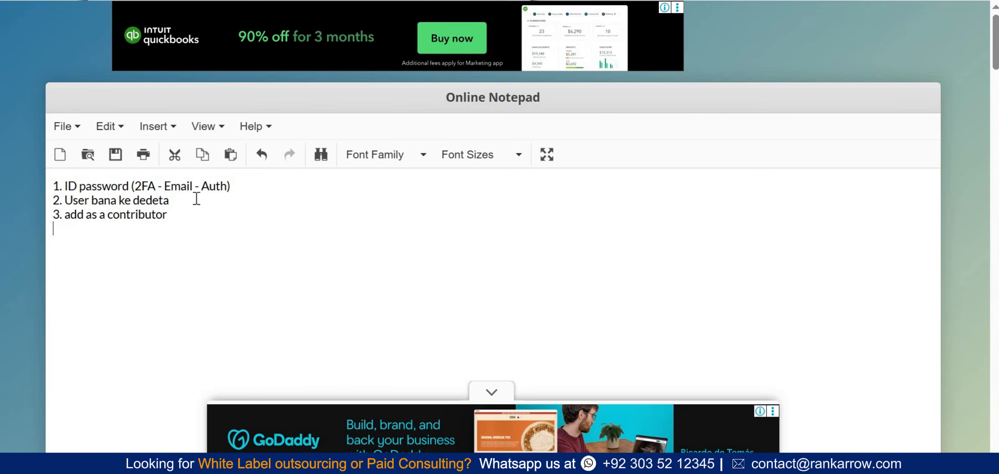
# - Add a fourth list entry reading "4. Lasytpass"
pyautogui.write('4. Las')
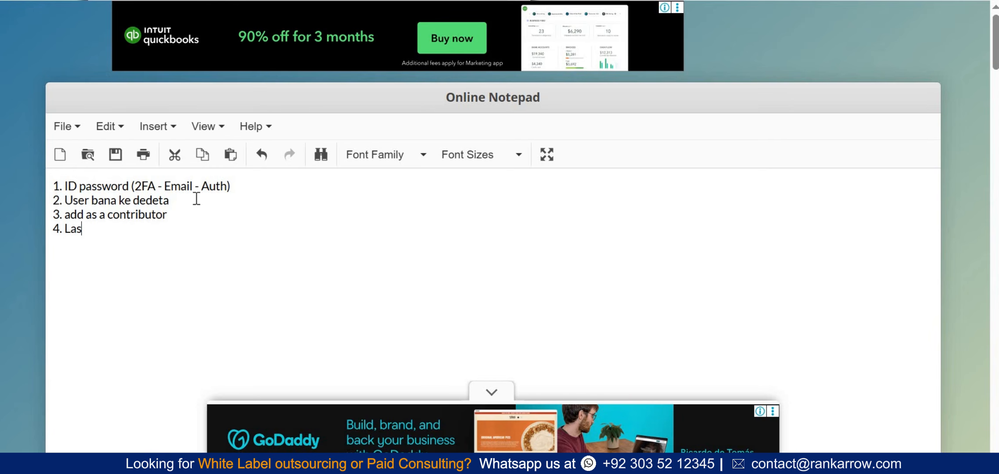
pyautogui.write('yttpa')
pyautogui.press('BackSpace')
pyautogui.press('BackSpace')
pyautogui.press('BackSpace')
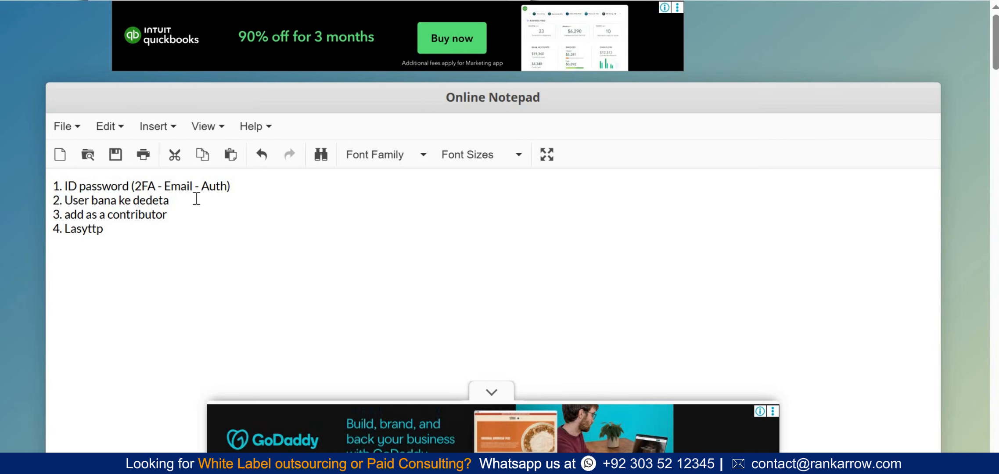
pyautogui.write('pass')
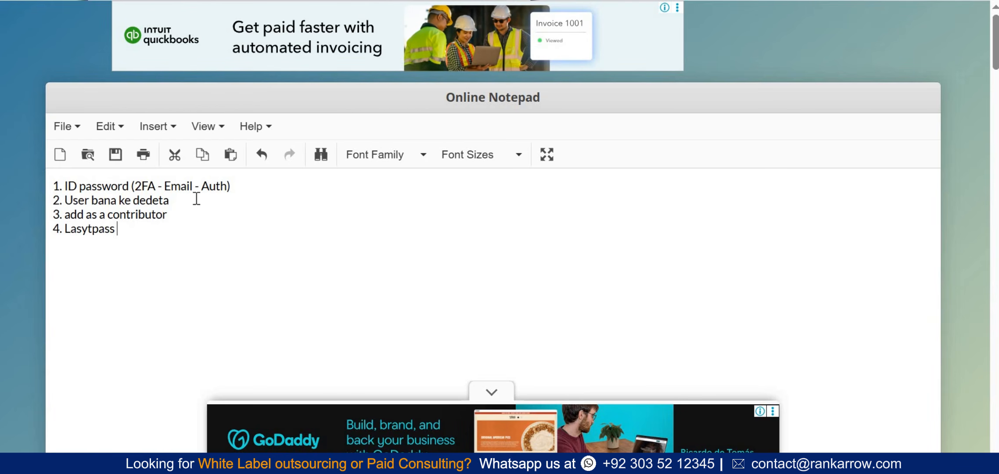
# - Highlight the ID password, 2FA, user and contributor entries of the list one after another to review them
pyautogui.moveTo(230, 186); pyautogui.dragTo(54, 187)
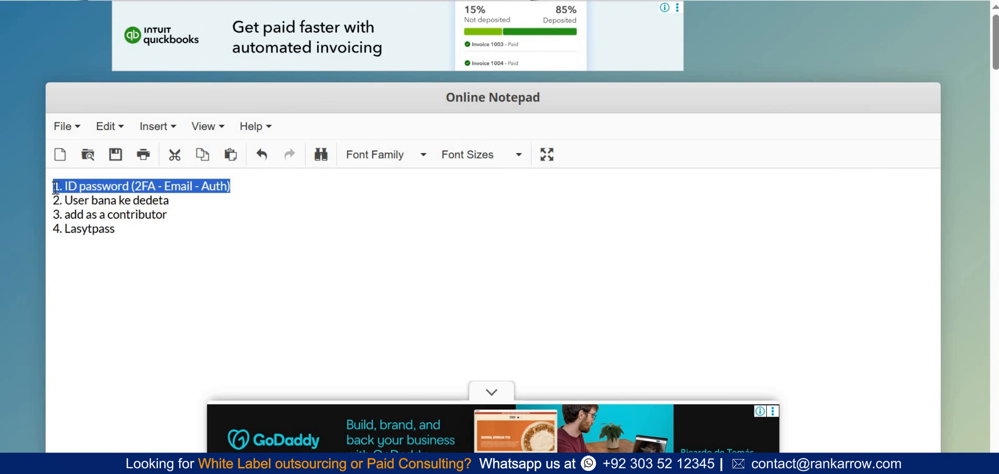
pyautogui.click(126, 188)
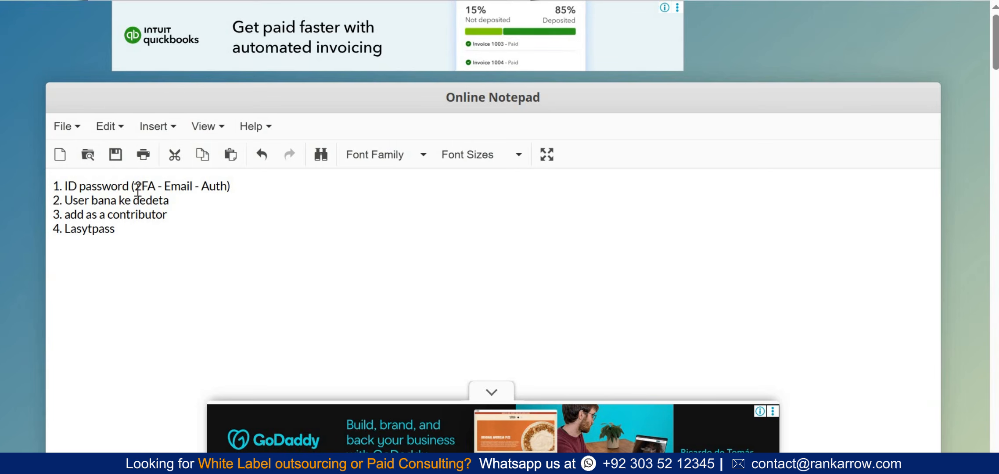
pyautogui.moveTo(134, 187); pyautogui.dragTo(155, 188)
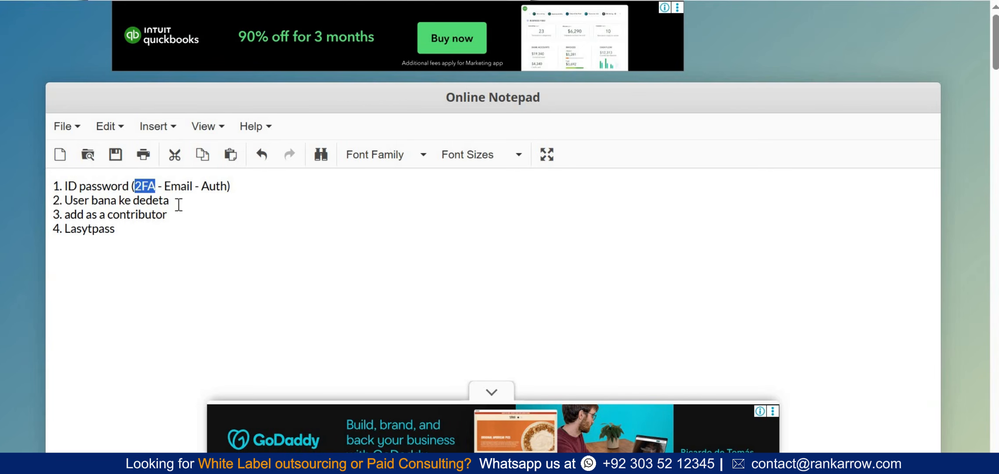
pyautogui.moveTo(177, 203); pyautogui.dragTo(53, 202)
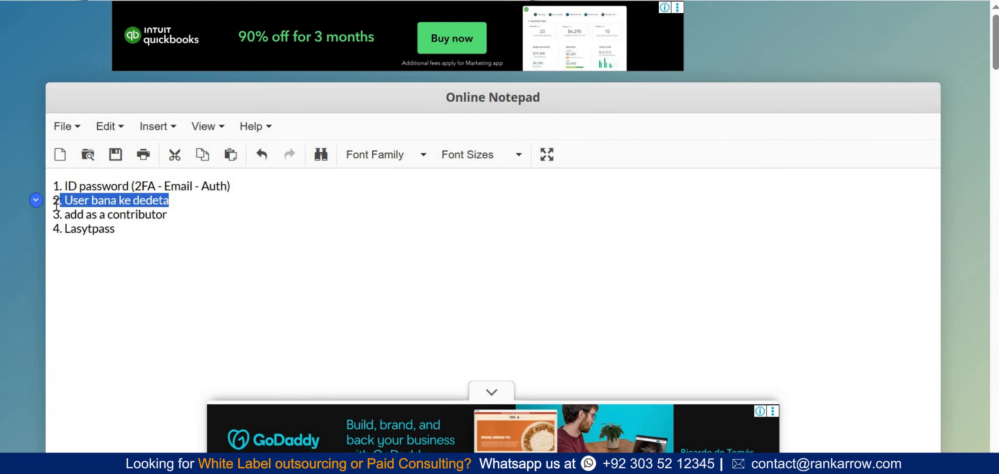
pyautogui.click(182, 204)
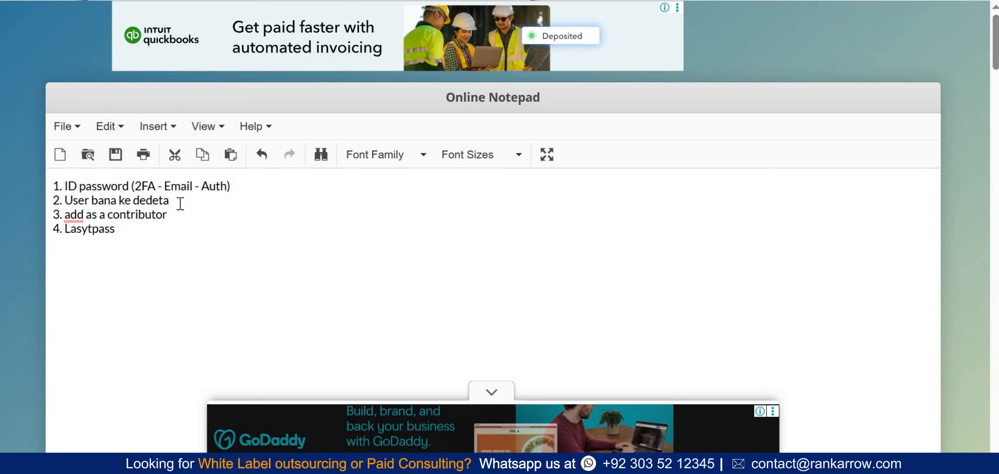
pyautogui.moveTo(171, 202); pyautogui.dragTo(53, 199)
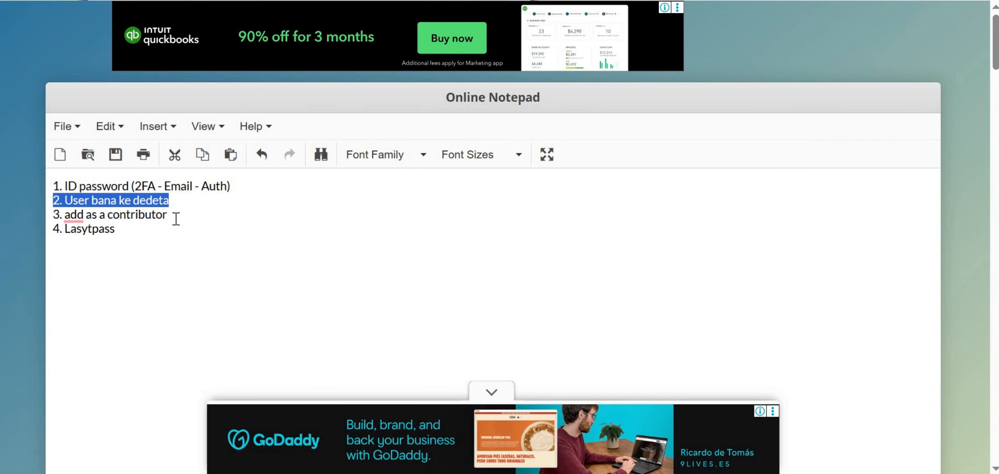
pyautogui.moveTo(169, 215); pyautogui.dragTo(53, 219)
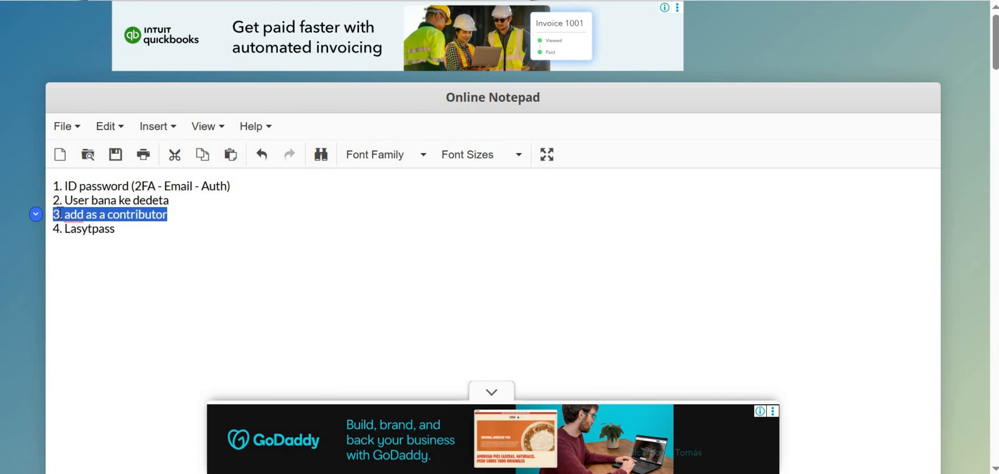
# - Append "(hostign, Godady, Siteground)" to the end of the third list entry about the contributor
pyautogui.click(182, 216)
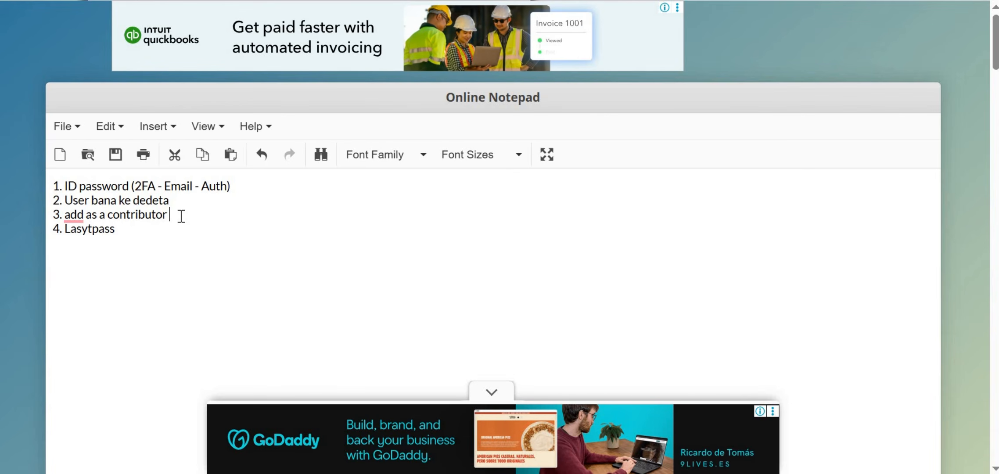
pyautogui.write('(')
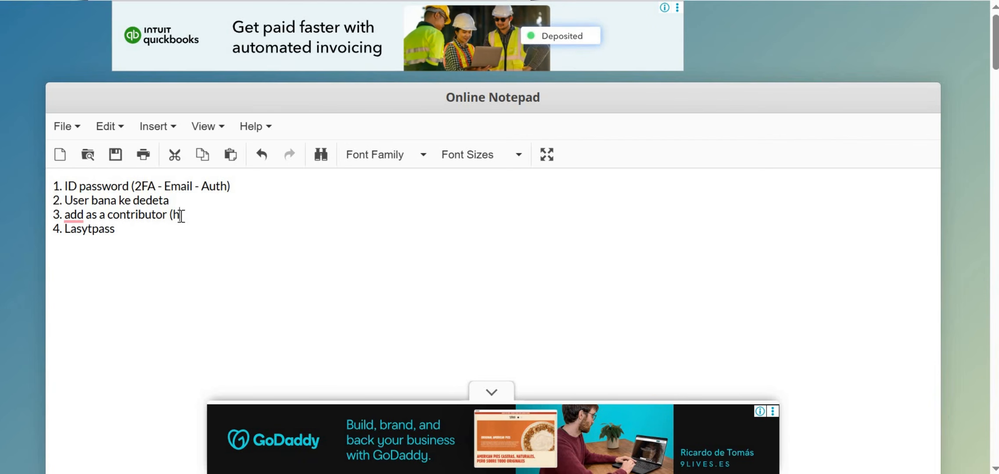
pyautogui.write('hostign, ')
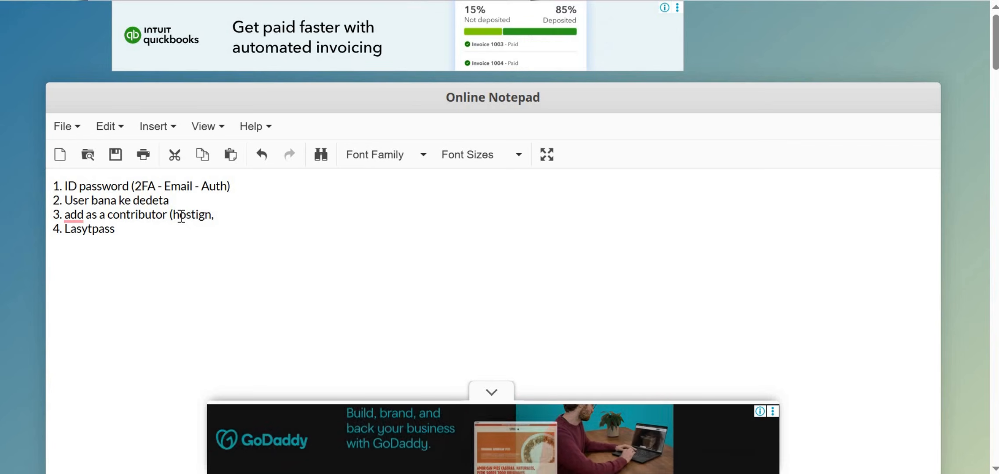
pyautogui.write('Godady')
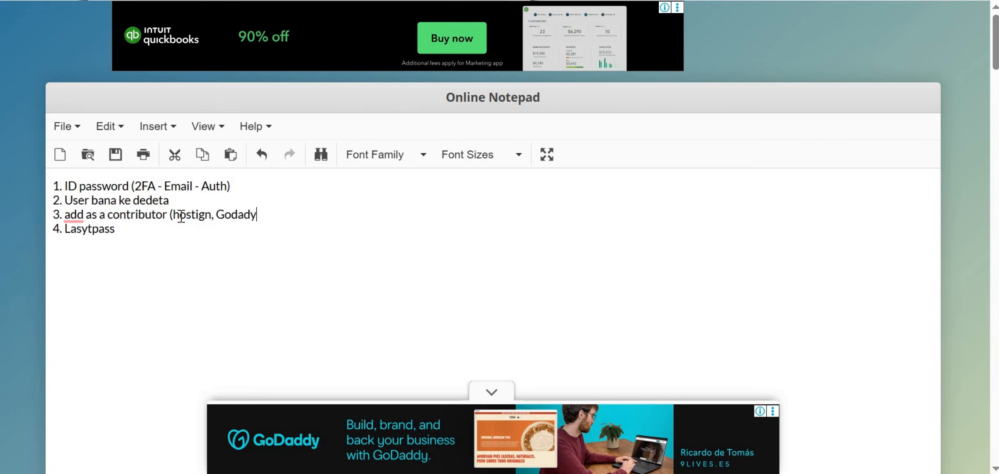
pyautogui.write(', Siteground)')
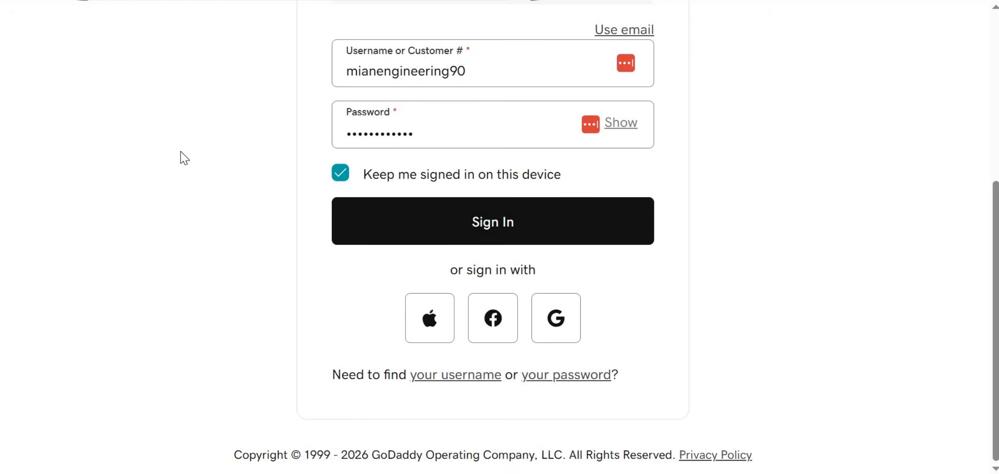
# - Switch to the GoDaddy sign-in page and sign in through Google with the first listed account
pyautogui.scroll(3, 444, 228)
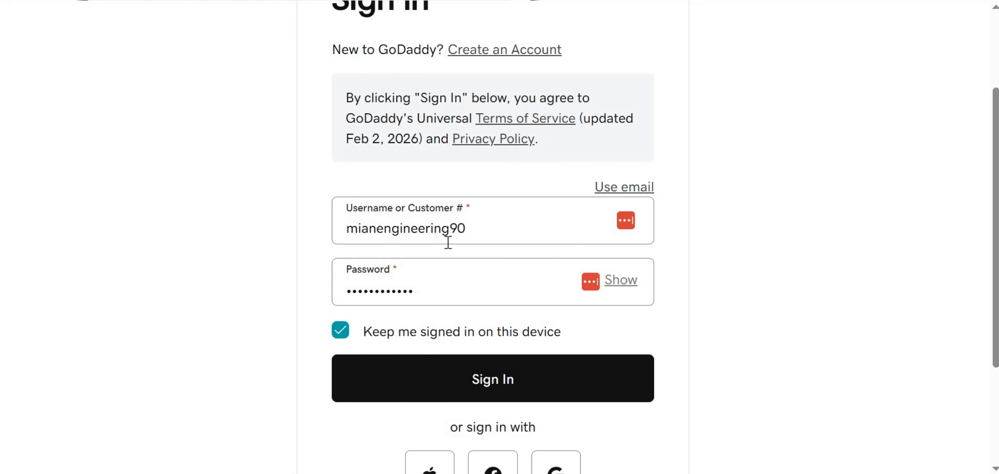
pyautogui.scroll(-3, 446, 239)
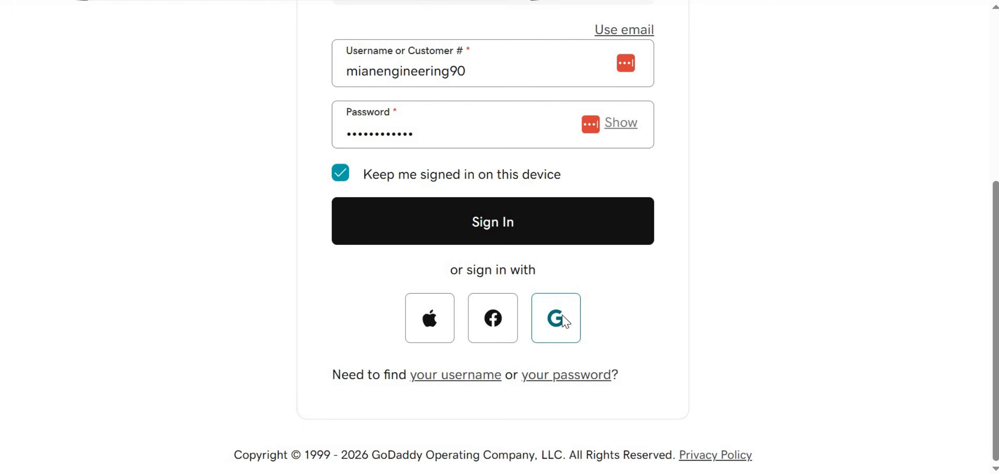
pyautogui.click(565, 322)
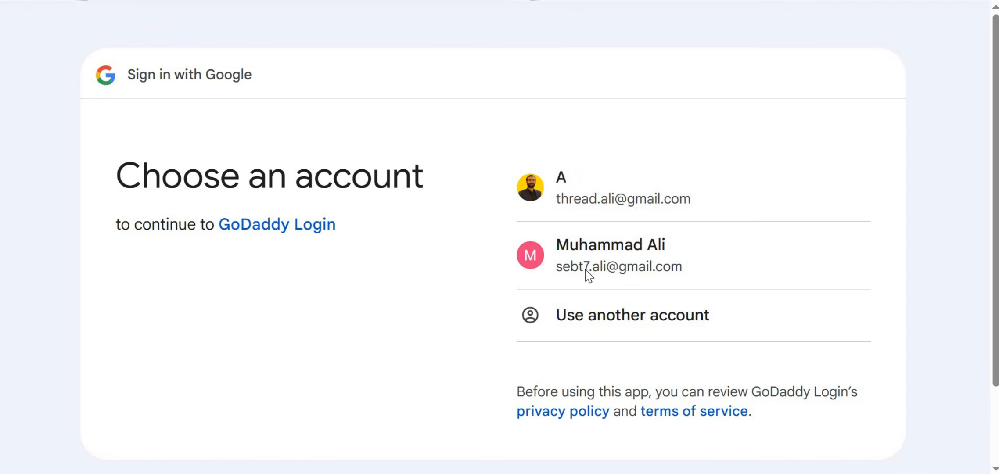
pyautogui.click(614, 188)
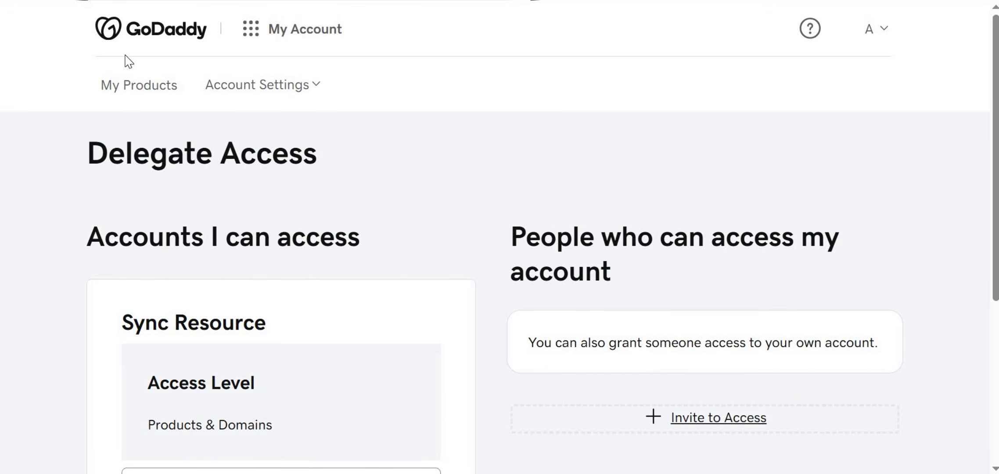
# - Open the GoDaddy home page in a new browser tab and switch to that tab
pyautogui.rightClick(152, 32)
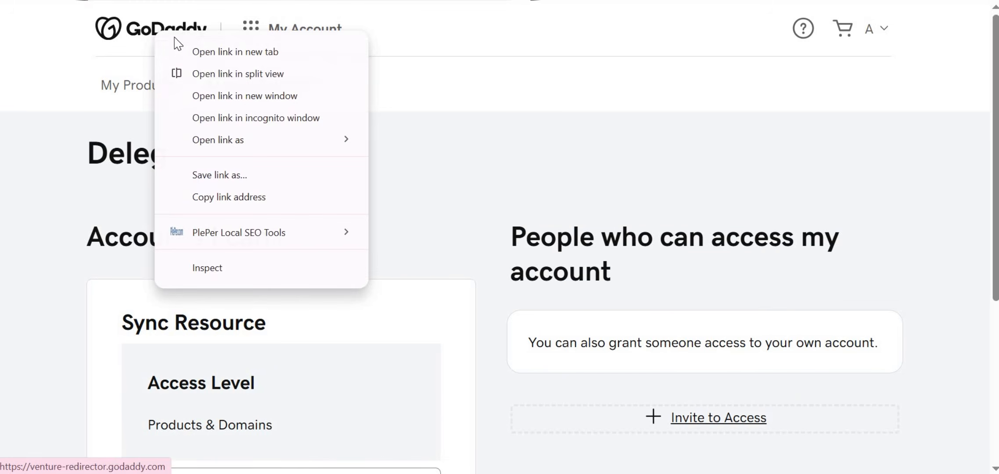
pyautogui.click(197, 56)
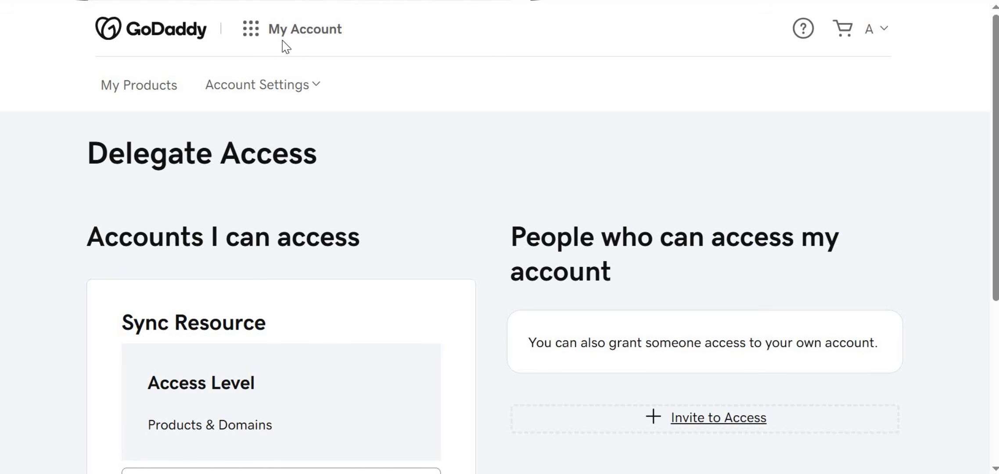
pyautogui.hotkey('ctrl', 'Tab')
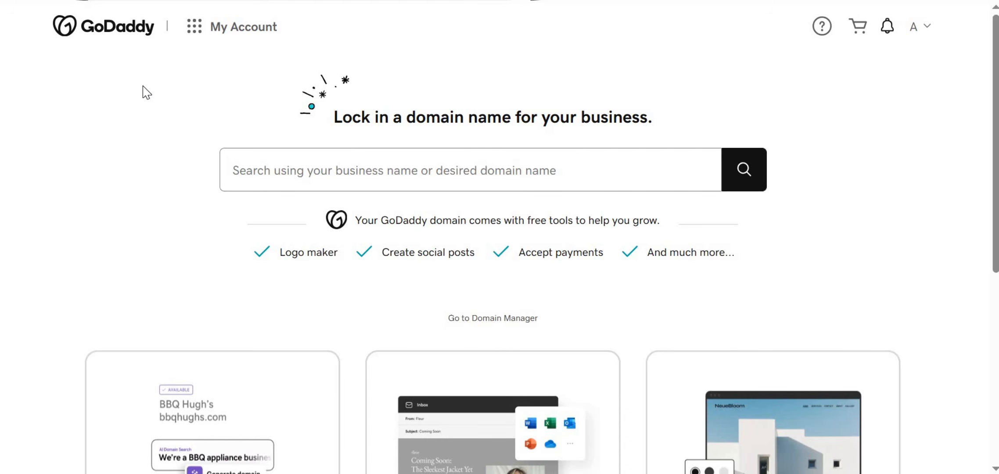
# - Open the Delegate Access page from the account settings of the signed-in GoDaddy account
pyautogui.click(923, 37)
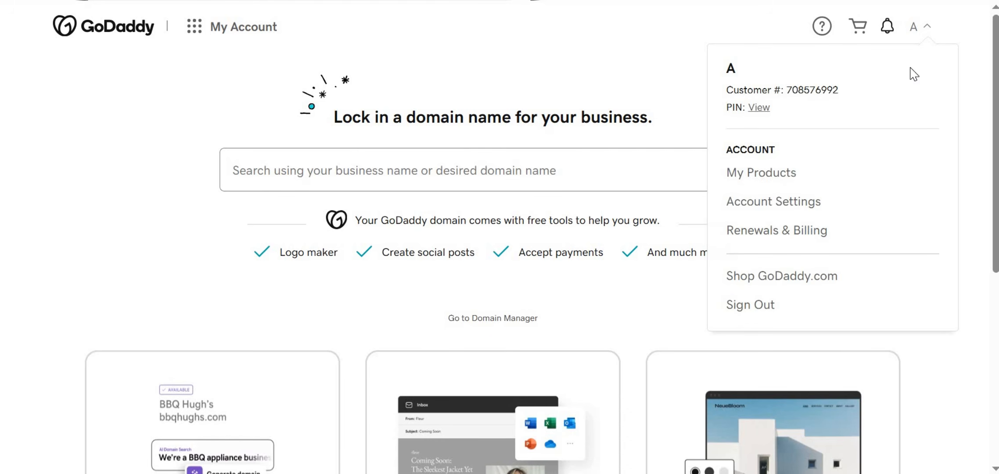
pyautogui.click(771, 202)
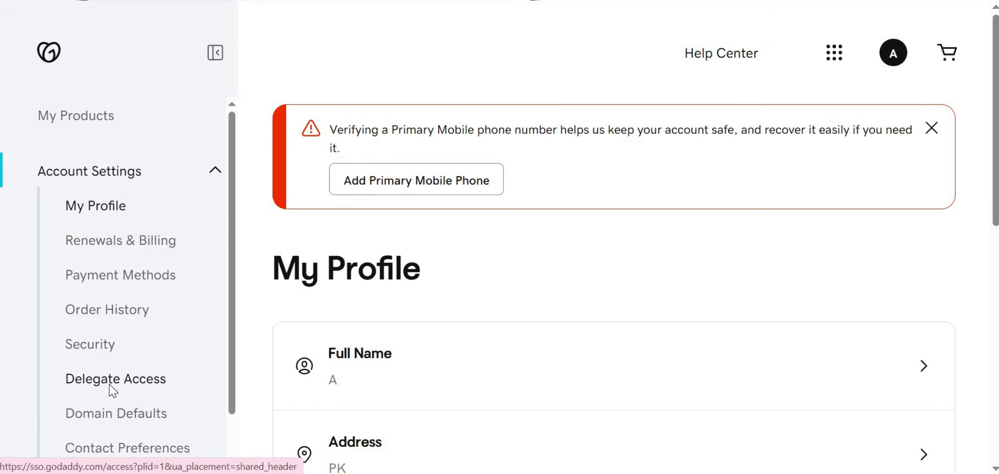
pyautogui.click(113, 380)
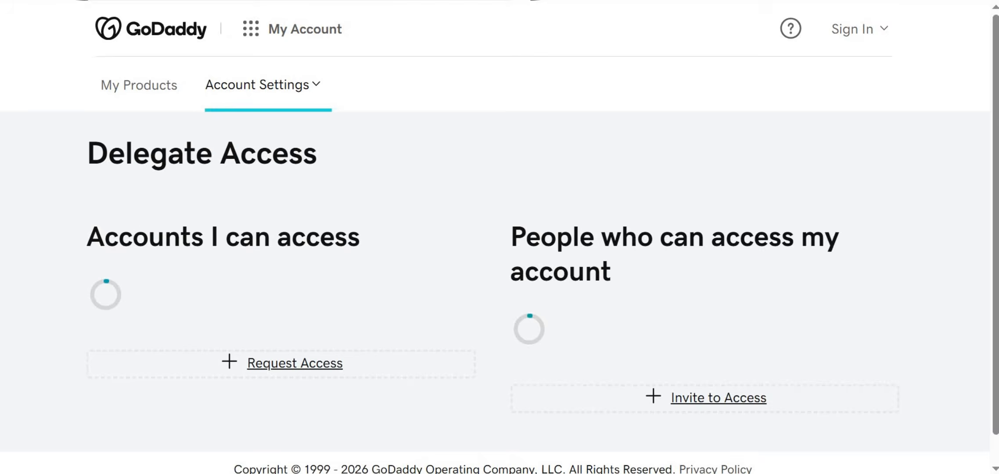
# - Review both sections of the Delegate Access page and access the Sync Resource account with Products & Domains rights
pyautogui.scroll(-3, 393, 305)
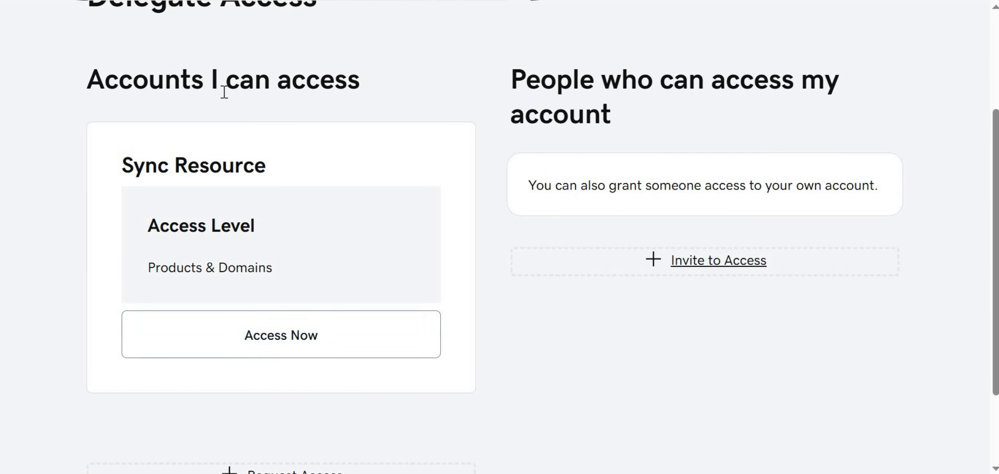
pyautogui.moveTo(213, 83); pyautogui.dragTo(371, 88)
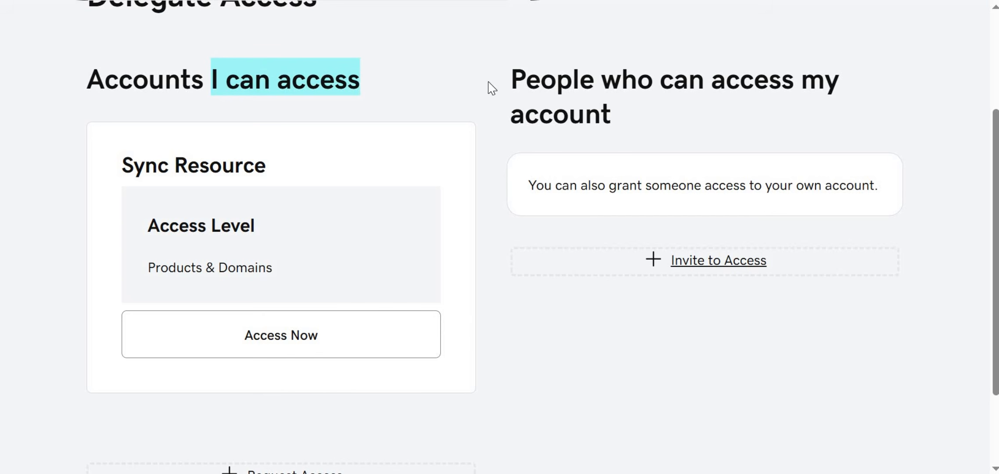
pyautogui.moveTo(520, 78); pyautogui.dragTo(611, 123)
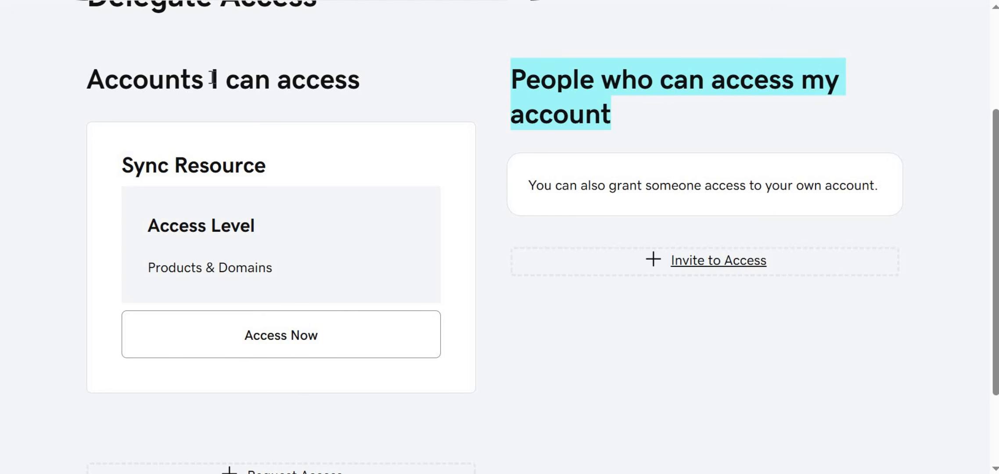
pyautogui.moveTo(213, 78); pyautogui.dragTo(382, 93)
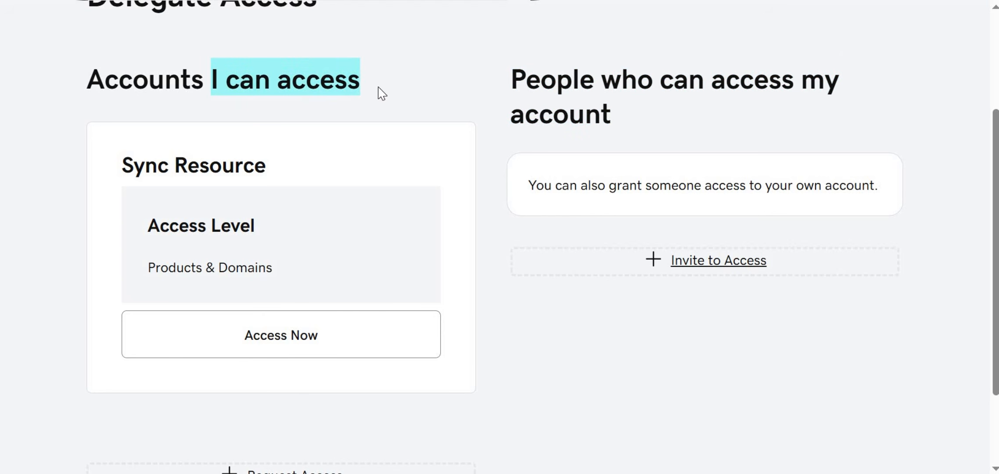
pyautogui.click(318, 347)
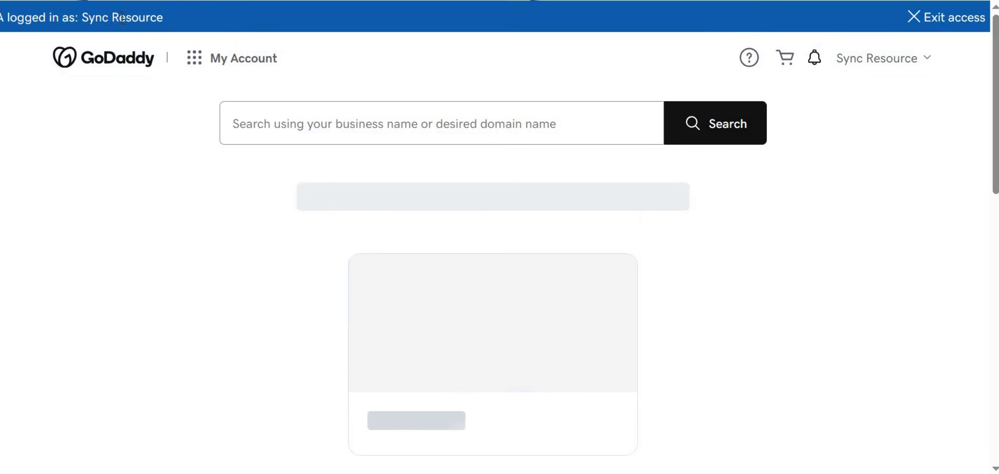
pyautogui.moveTo(81, 20); pyautogui.dragTo(165, 19)
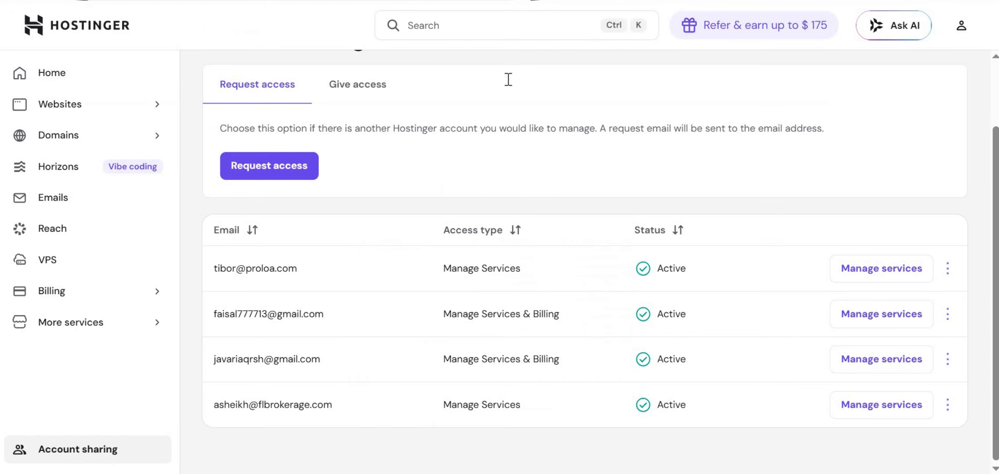
# - Switch to Hostinger's Account Sharing page and open the profile options
pyautogui.scroll(2, 384, 281)
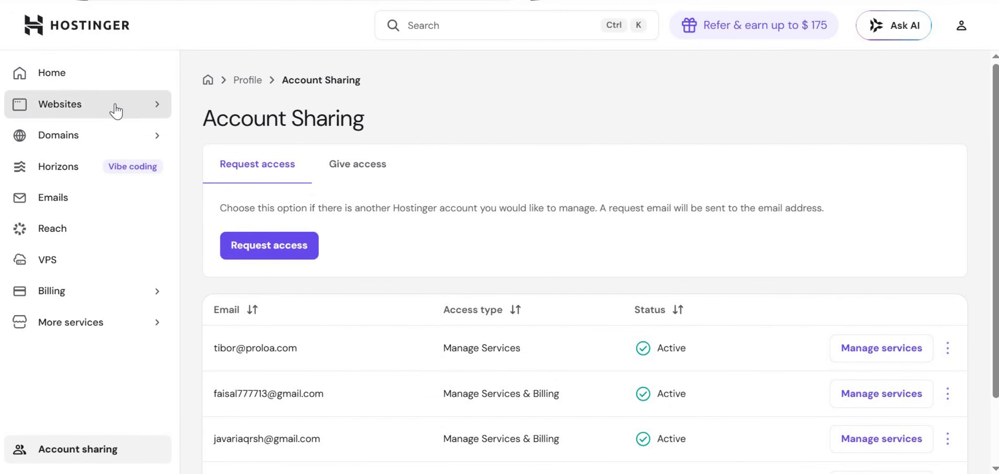
pyautogui.click(961, 25)
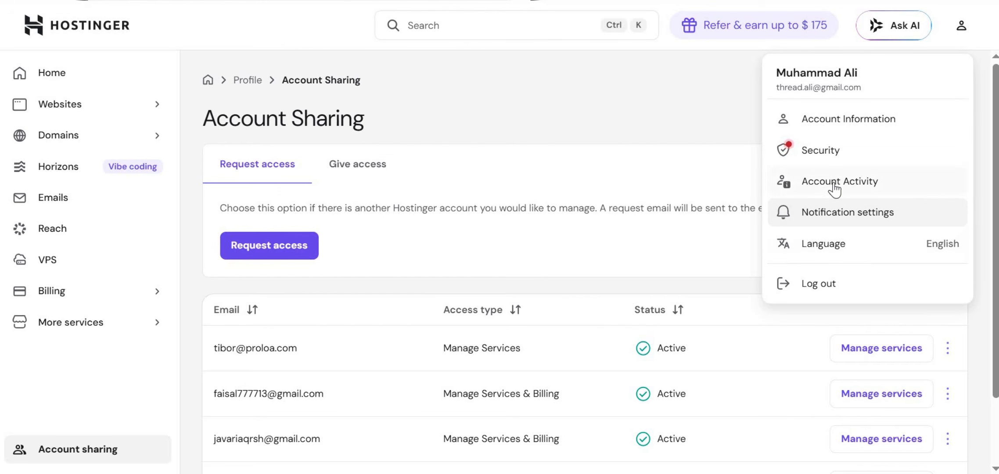
pyautogui.moveTo(833, 186); pyautogui.dragTo(948, 228)
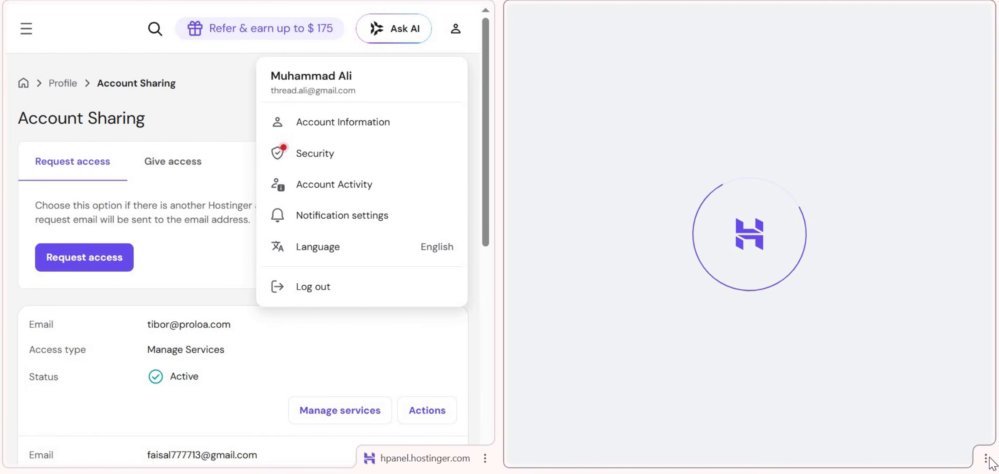
pyautogui.click(986, 459)
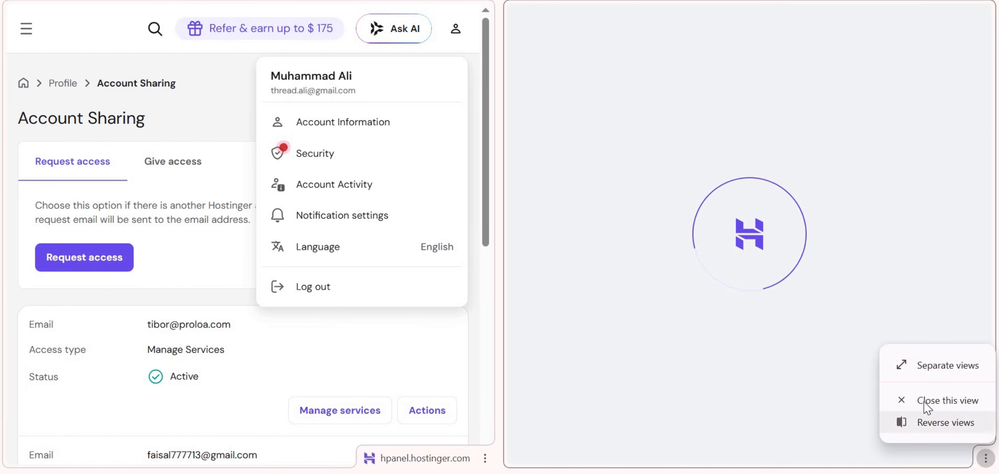
pyautogui.click(949, 402)
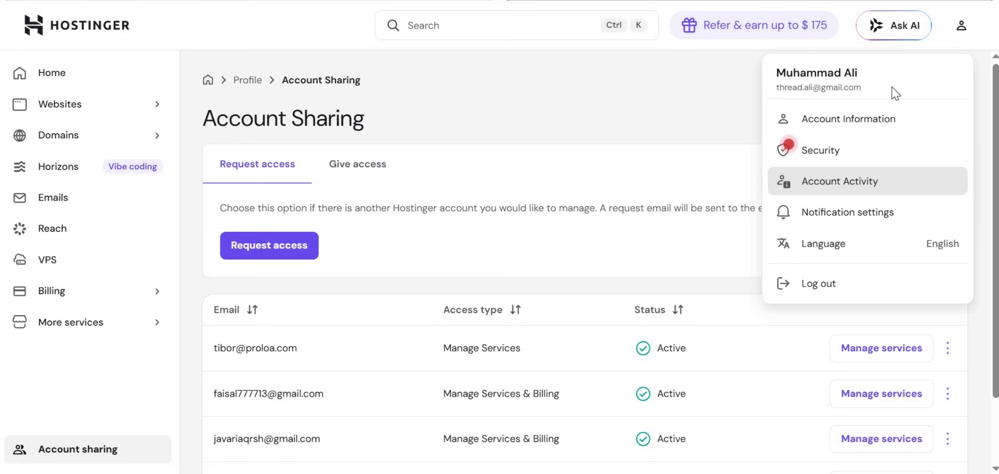
# - Go through Account Information to the Account Sharing page and start managing the services of the second listed account
pyautogui.click(855, 126)
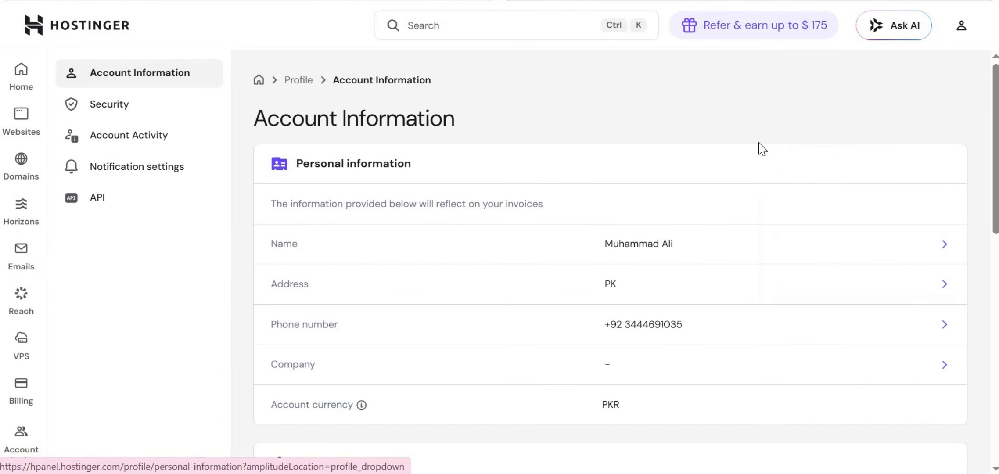
pyautogui.click(22, 448)
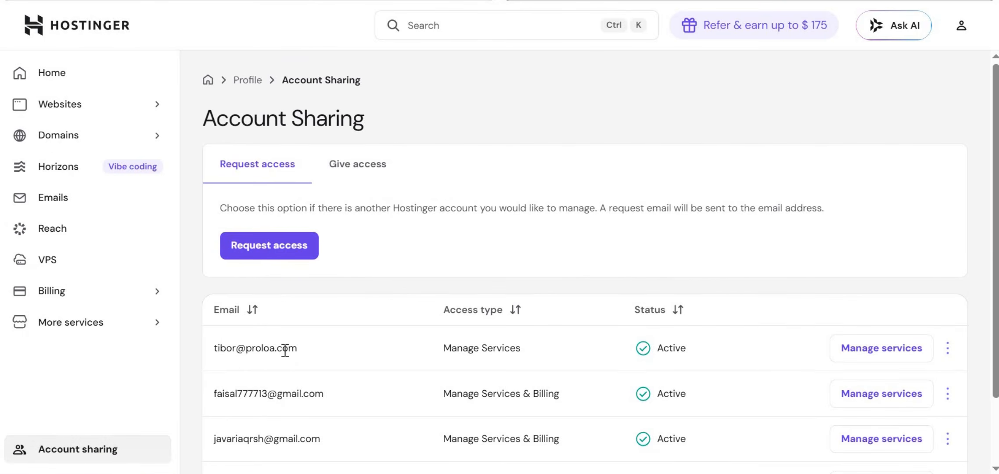
pyautogui.scroll(-2, 281, 338)
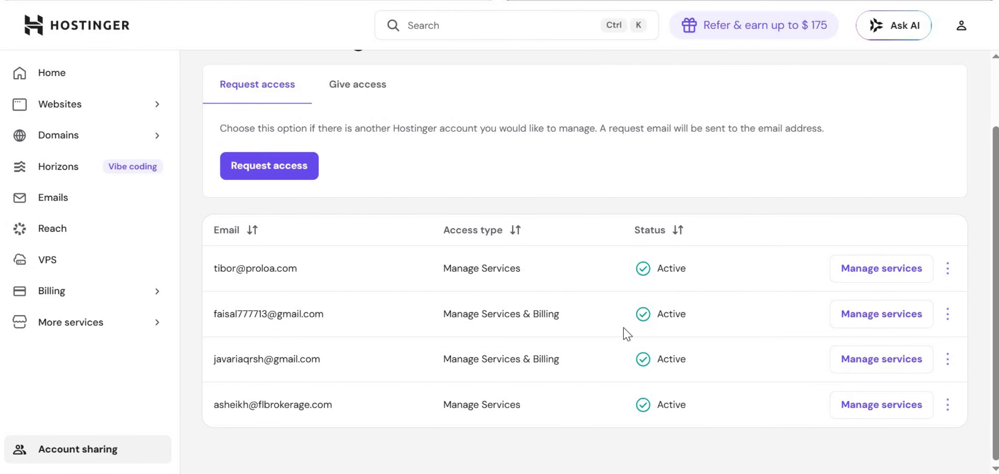
pyautogui.click(872, 324)
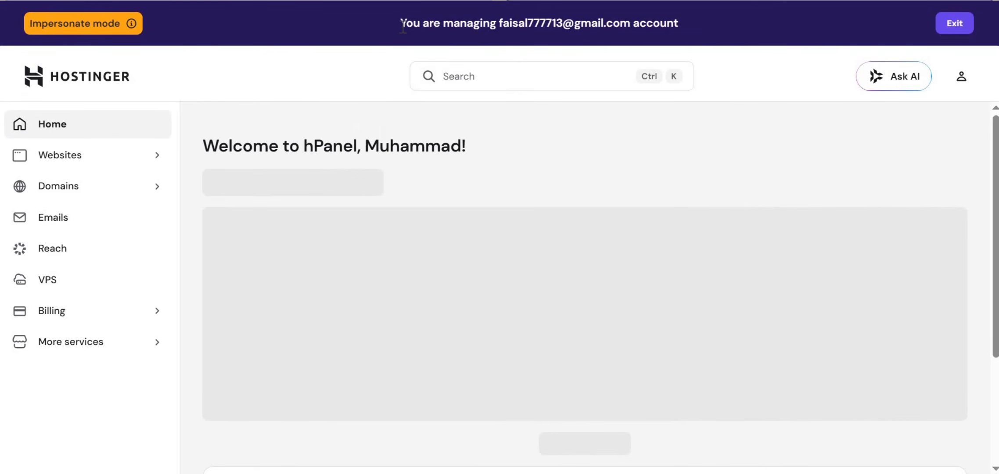
pyautogui.moveTo(403, 27); pyautogui.dragTo(710, 30)
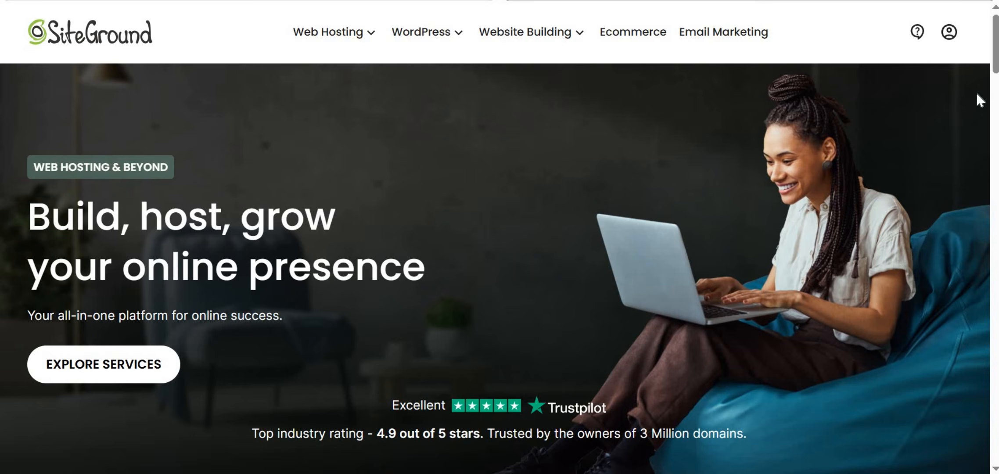
# - Switch to SiteGround, enter the client area of the account and dismiss the offer to save the password in LastPass
pyautogui.moveTo(929, 42)
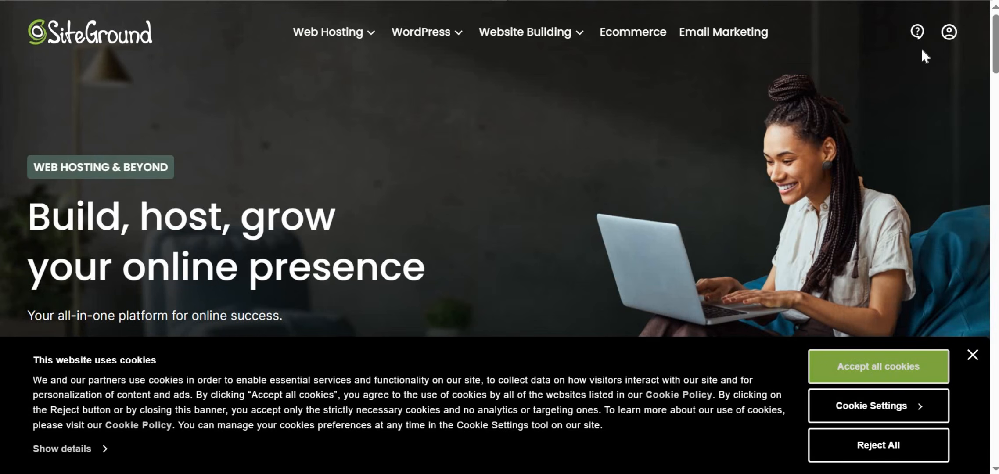
pyautogui.click(948, 33)
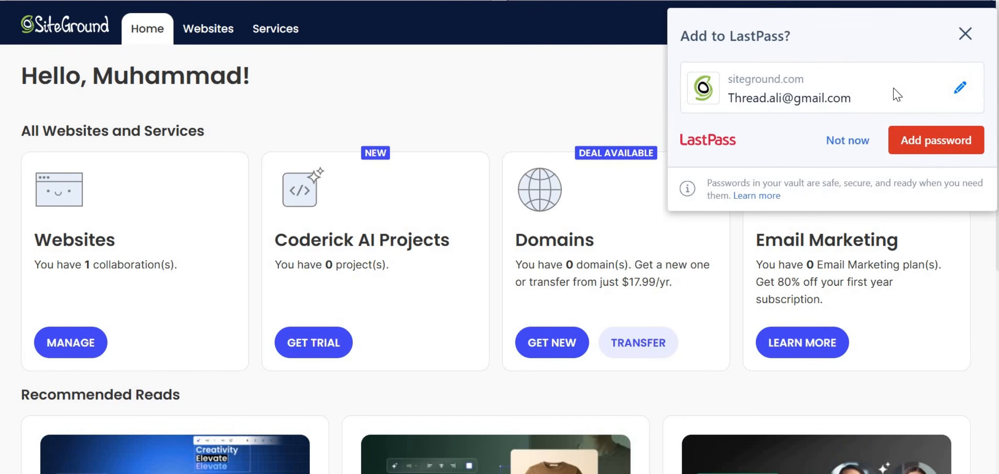
pyautogui.click(965, 44)
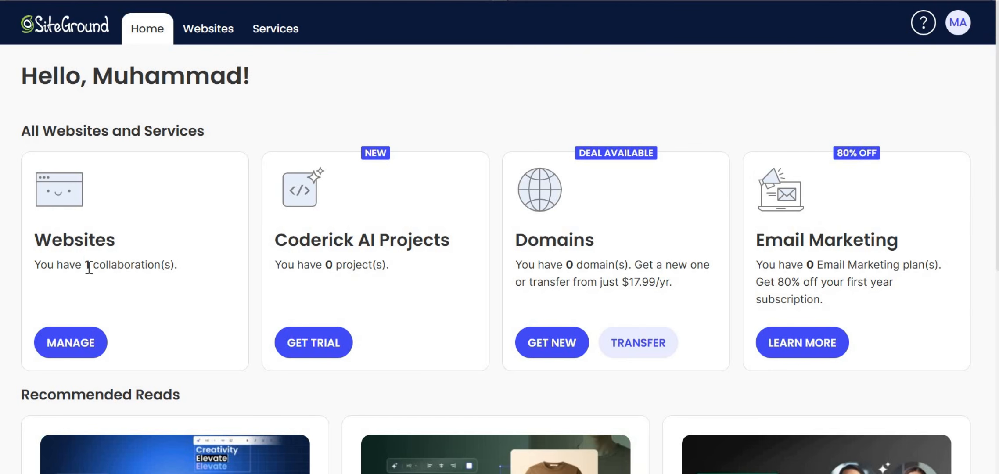
# - Highlight the collaboration line on SiteGround's Websites card, view the profile options and open the list of collaboration websites
pyautogui.moveTo(87, 266); pyautogui.dragTo(198, 265)
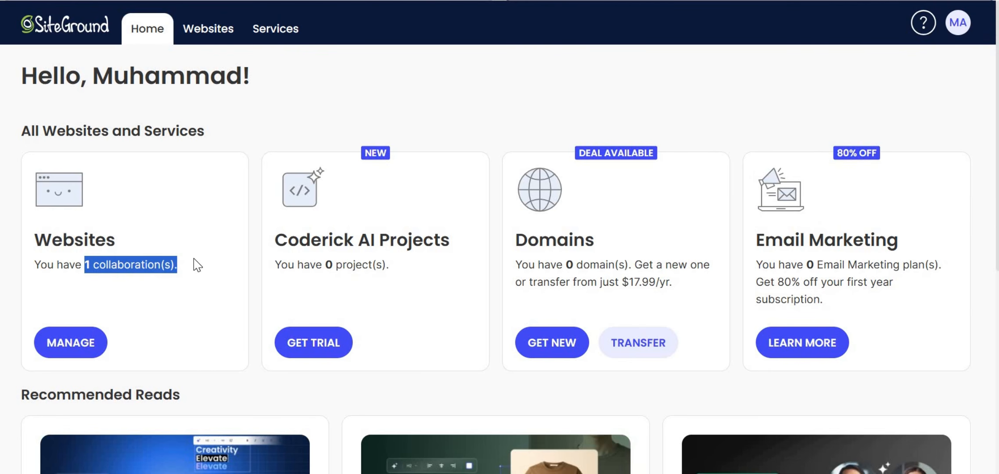
pyautogui.click(958, 29)
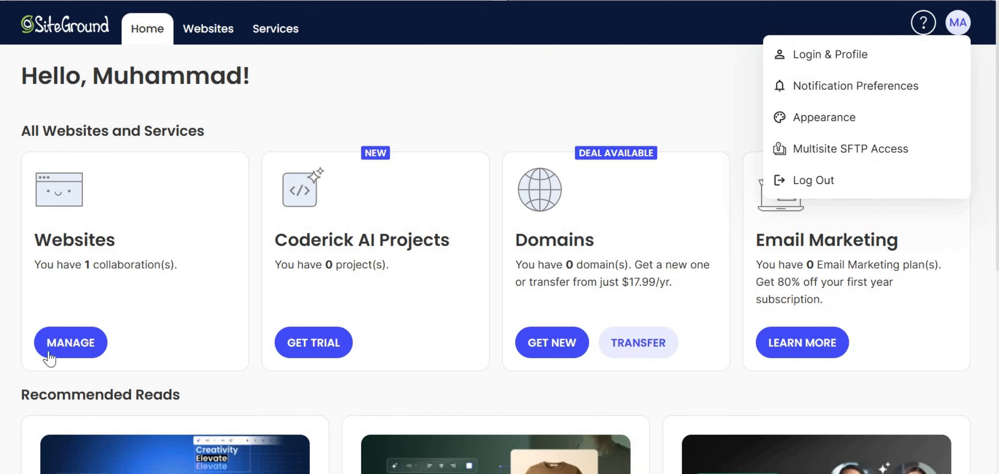
pyautogui.click(70, 355)
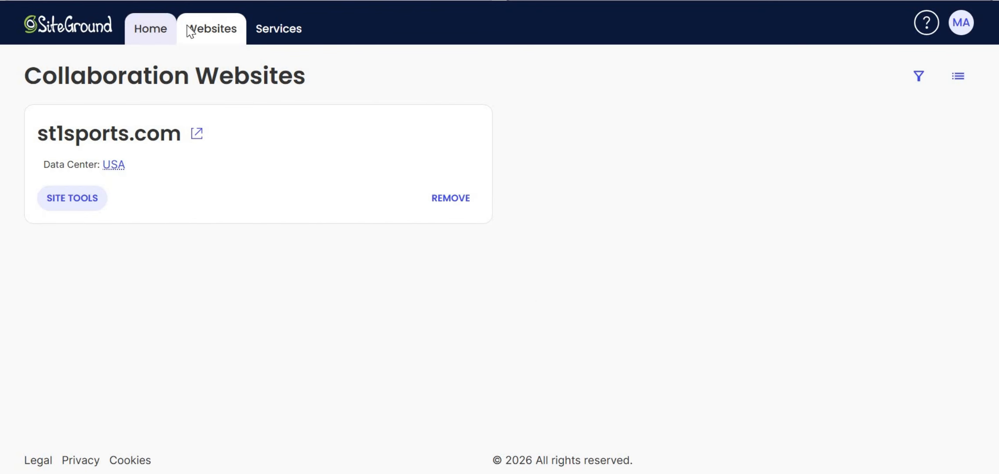
# - Look through SiteGround's Websites and Services pages for collaborations and return to the home page
pyautogui.click(209, 31)
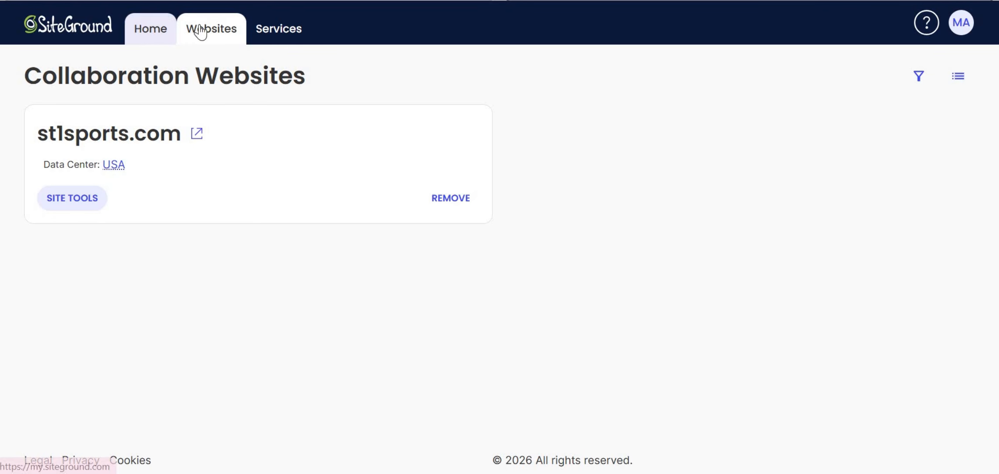
pyautogui.click(257, 31)
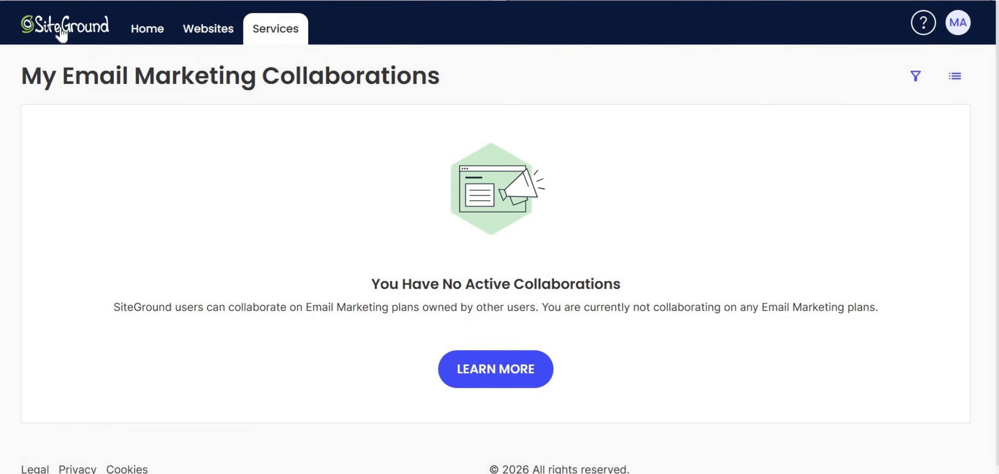
pyautogui.click(134, 31)
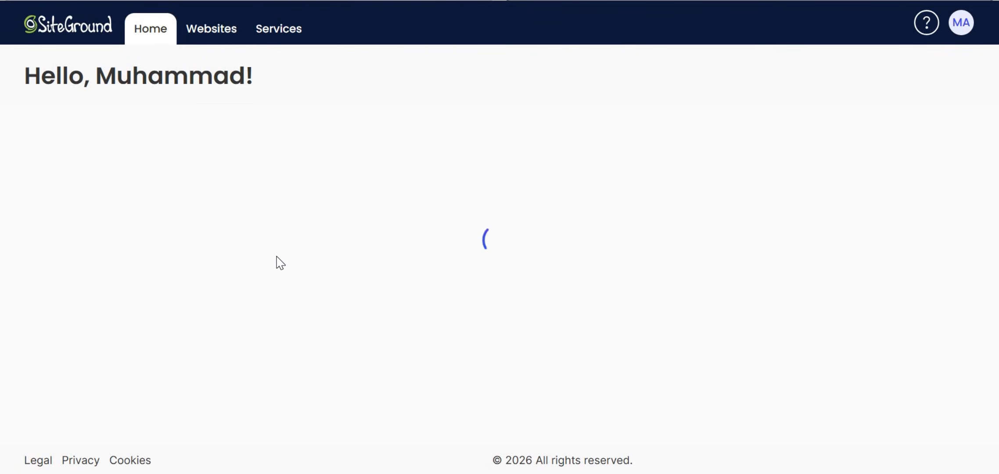
pyautogui.scroll(-6, 279, 263)
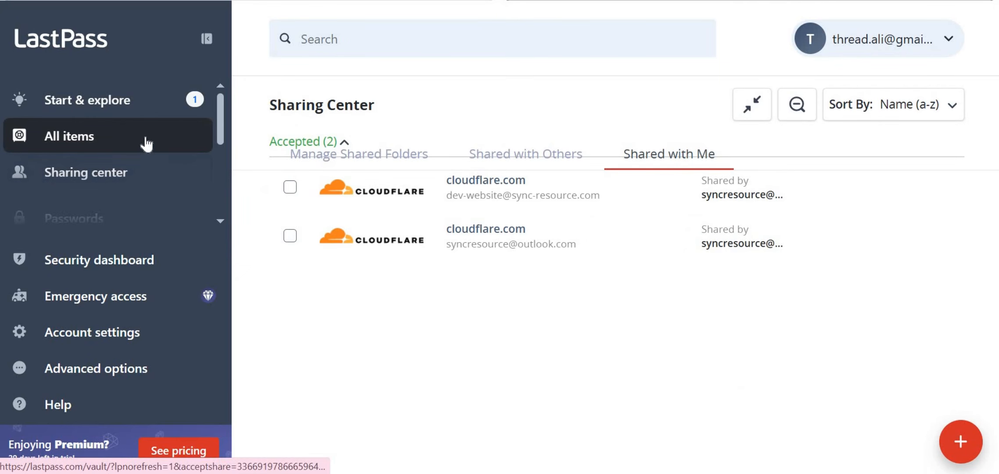
# - Switch to LastPass and review Shared with Others, Manage Shared Folders and Shared with Me in the Sharing Center
pyautogui.moveTo(529, 190)
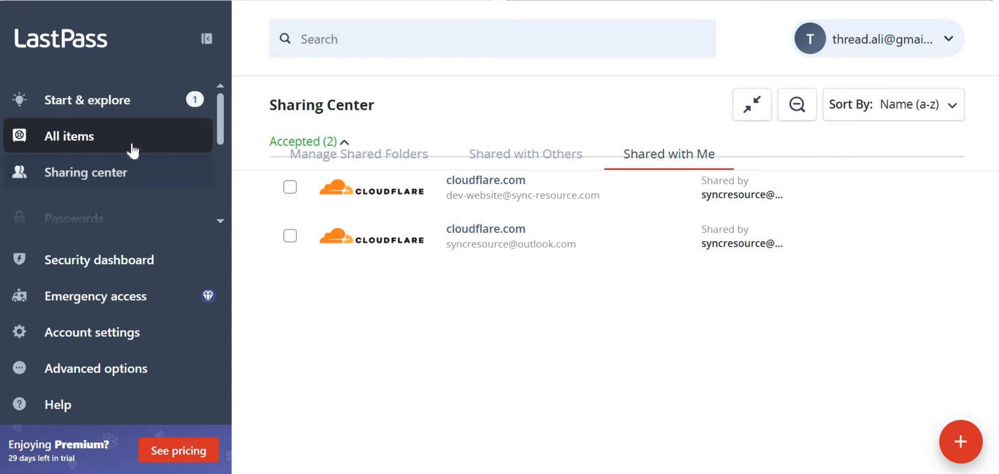
pyautogui.click(126, 175)
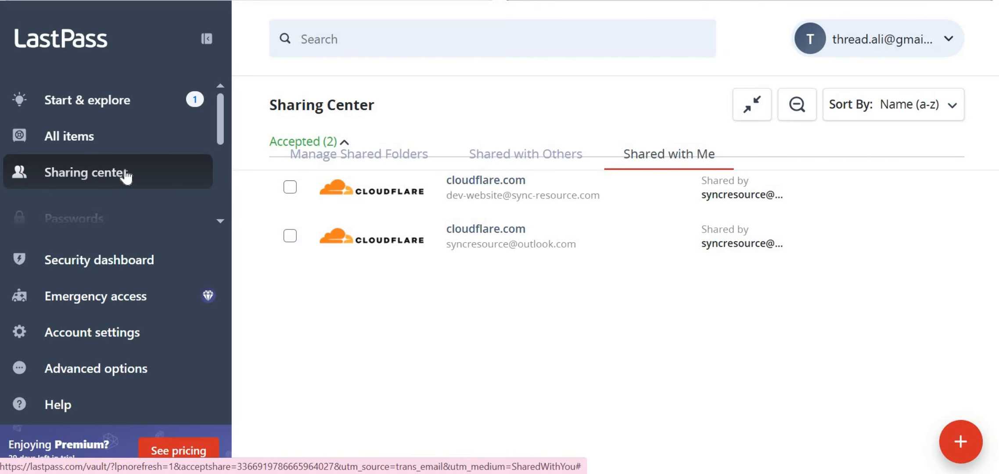
pyautogui.click(579, 147)
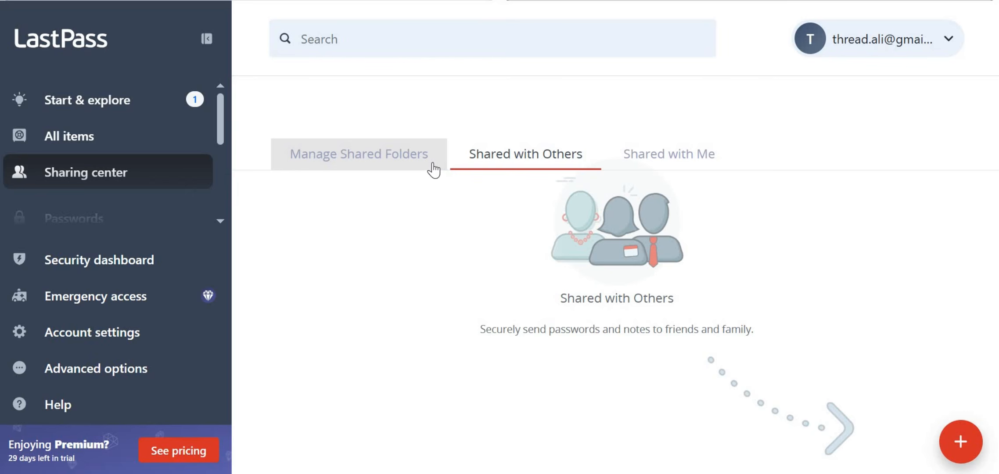
pyautogui.click(434, 169)
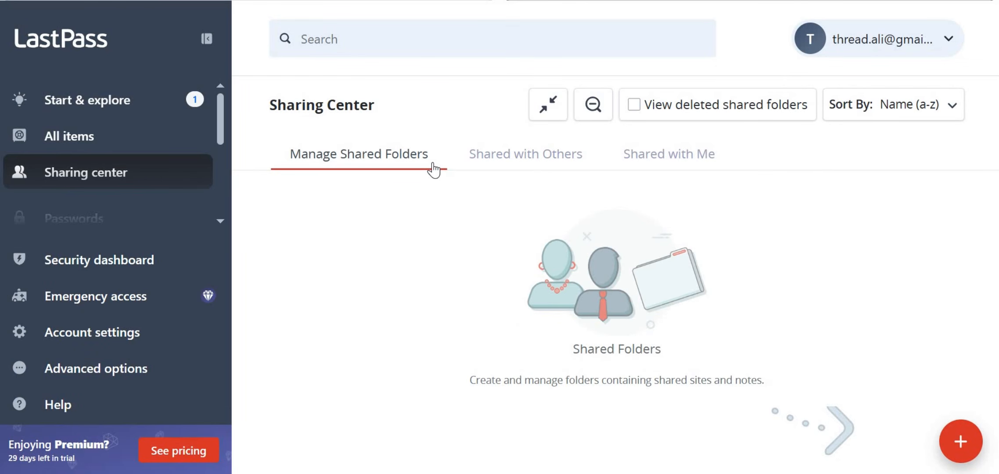
pyautogui.click(635, 166)
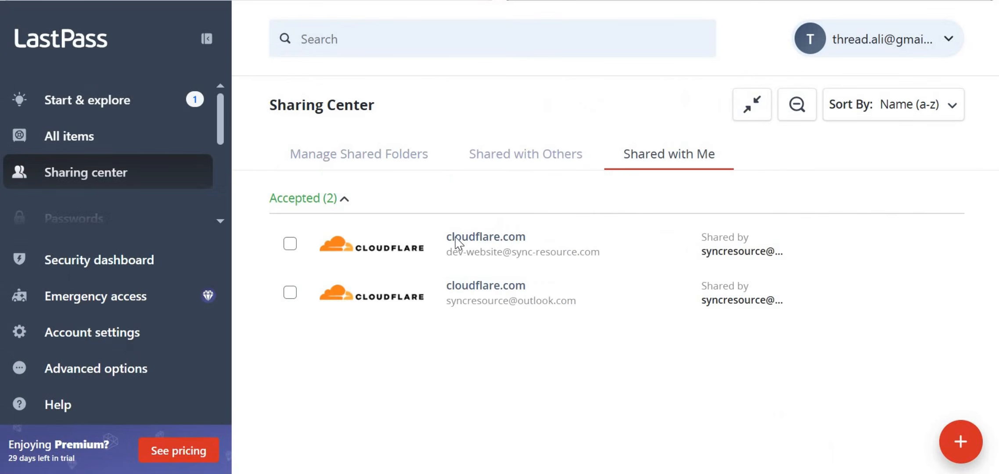
# - Launch the second shared cloudflare.com login from LastPass and look over the Cloudflare account home
pyautogui.moveTo(468, 262)
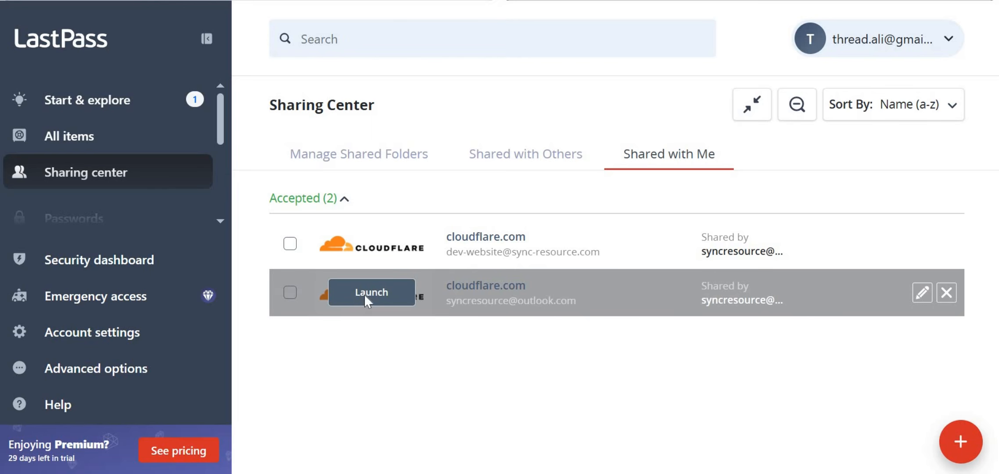
pyautogui.click(366, 295)
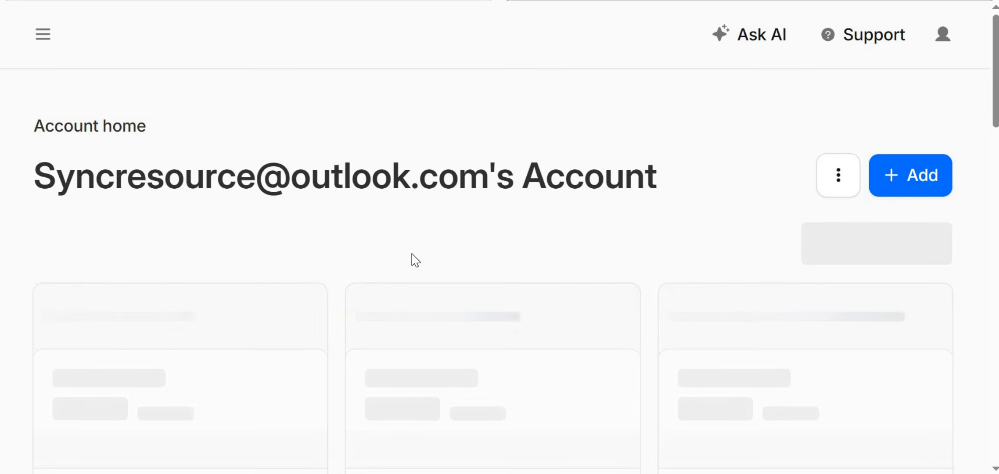
pyautogui.scroll(-3, 413, 253)
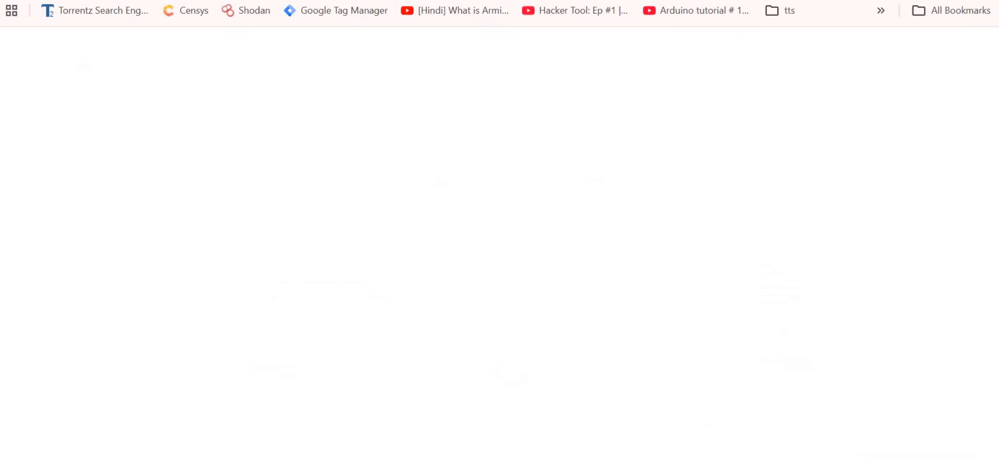
# - Search Google for "last pass extension" and open the LastPass: Free Password Manager page in the Chrome Web Store
pyautogui.write('la')
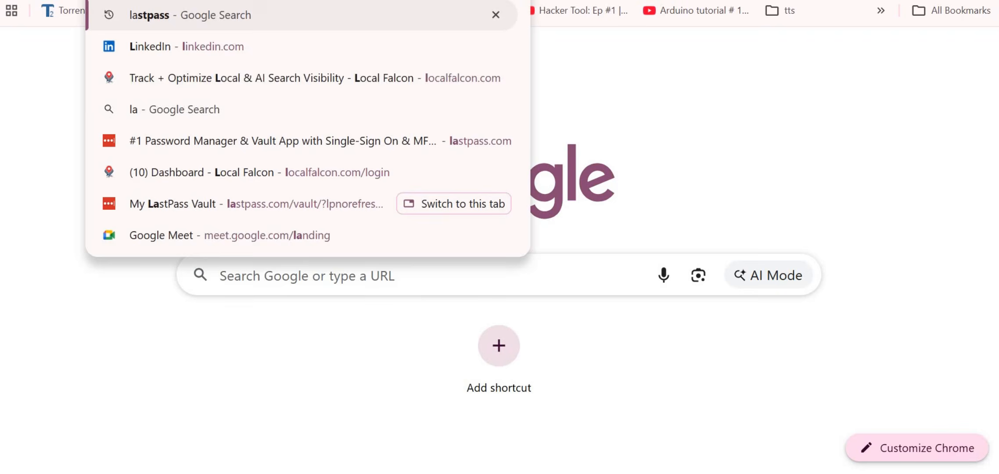
pyautogui.write('st pass extension')
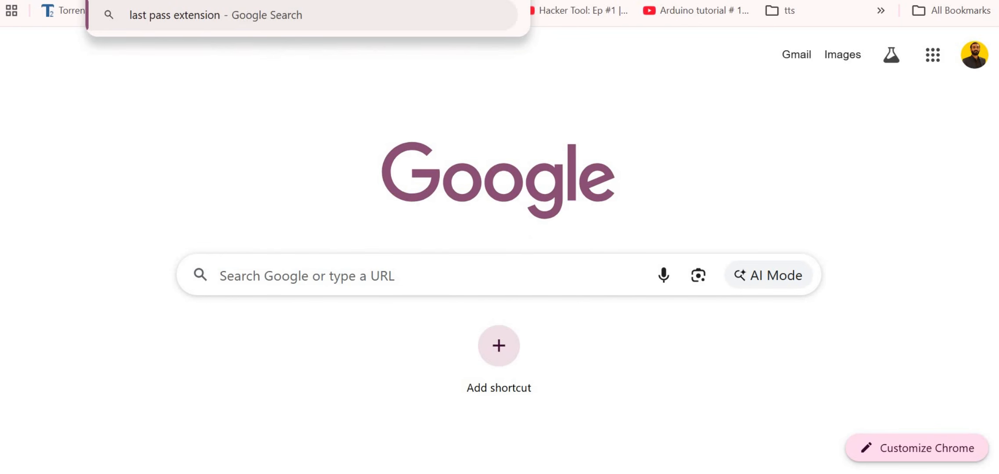
pyautogui.press('Return')
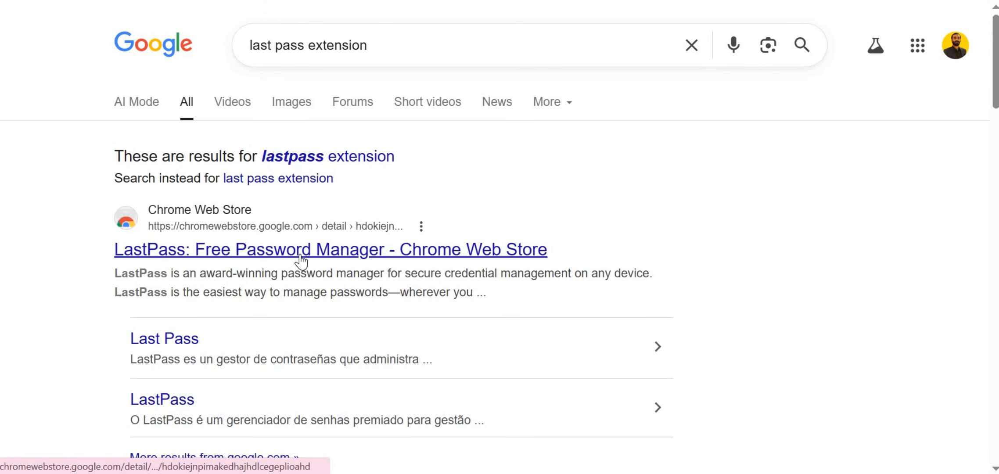
pyautogui.click(302, 261)
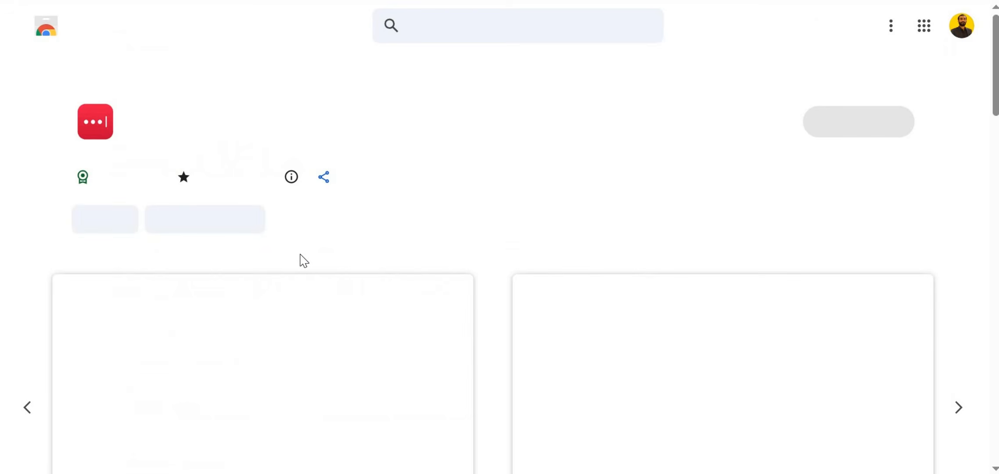
# - Look through the preview images and Overview of the LastPass extension on its Chrome Web Store page
pyautogui.scroll(-2, 301, 257)
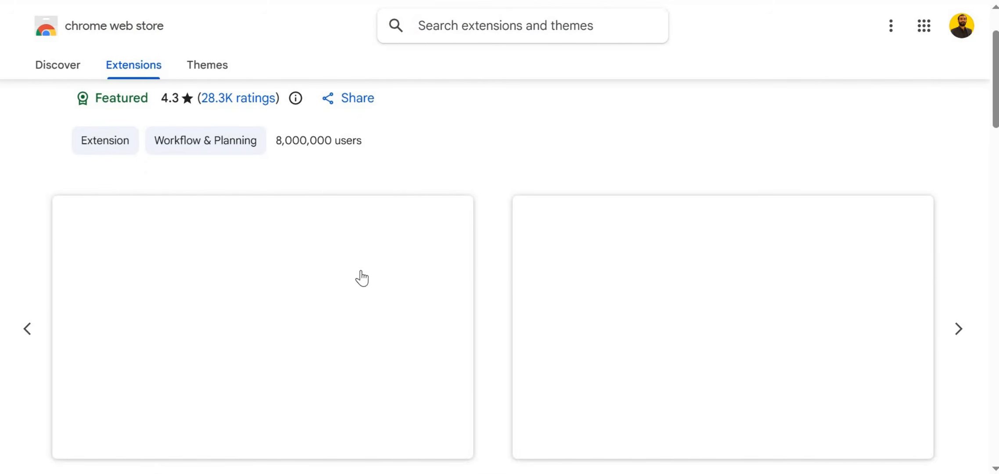
pyautogui.scroll(-1, 482, 303)
pyautogui.scroll(-2, 499, 293)
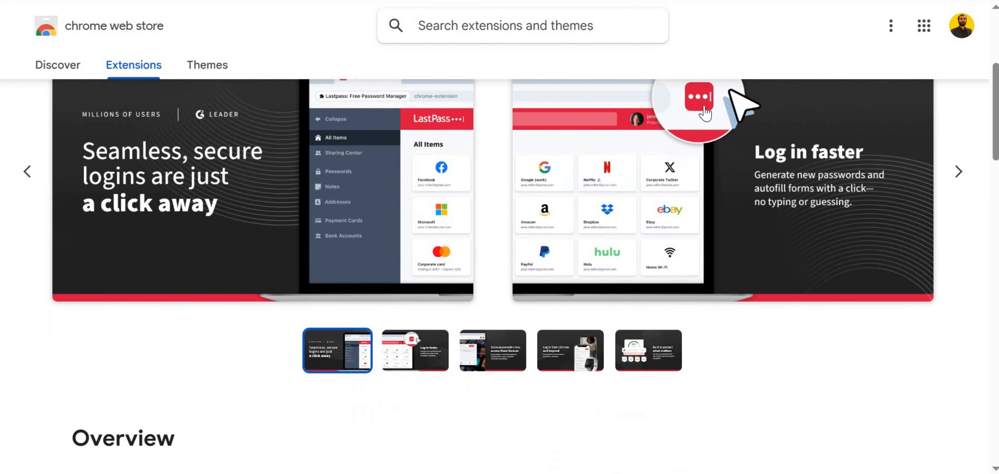
pyautogui.scroll(2, 705, 115)
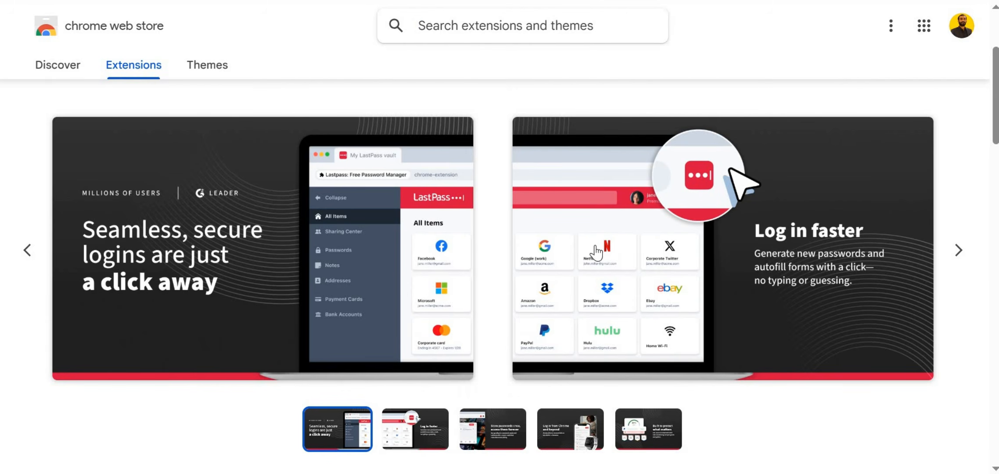
pyautogui.click(958, 252)
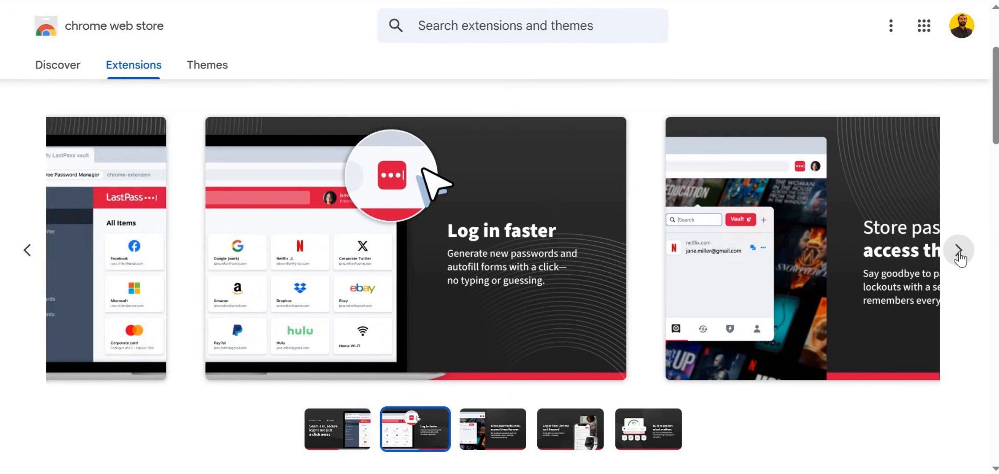
pyautogui.scroll(-6, 549, 303)
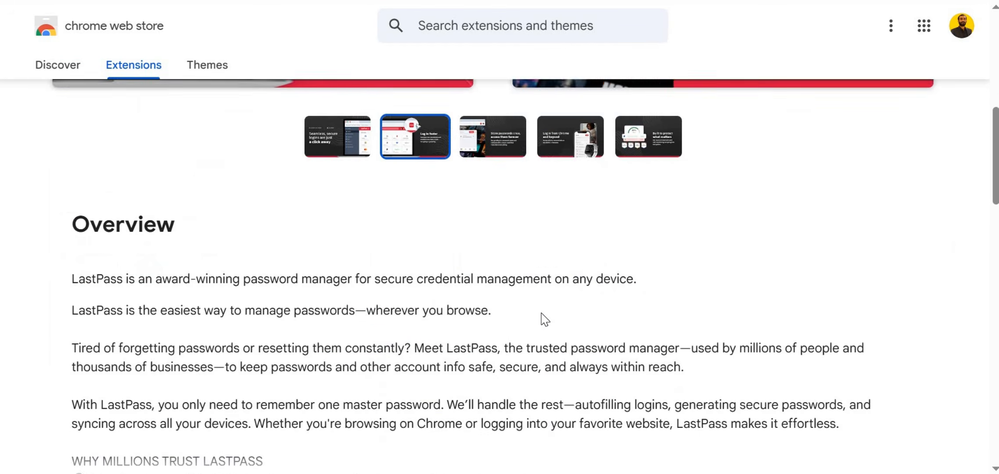
pyautogui.scroll(6, 540, 319)
pyautogui.click(949, 249)
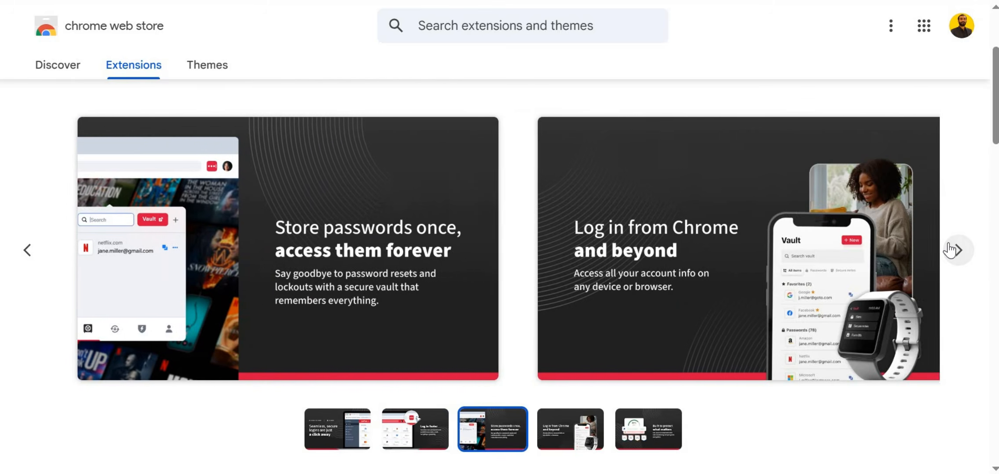
pyautogui.click(949, 249)
pyautogui.click(949, 249)
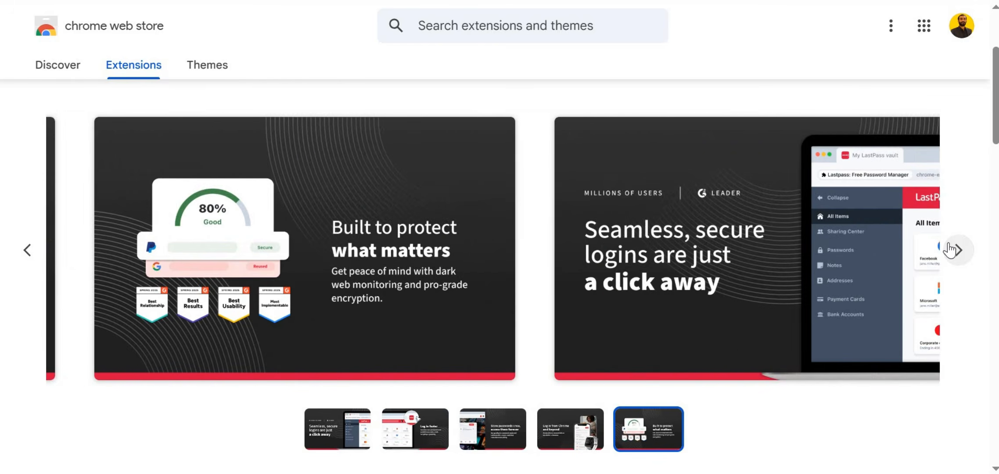
pyautogui.click(949, 250)
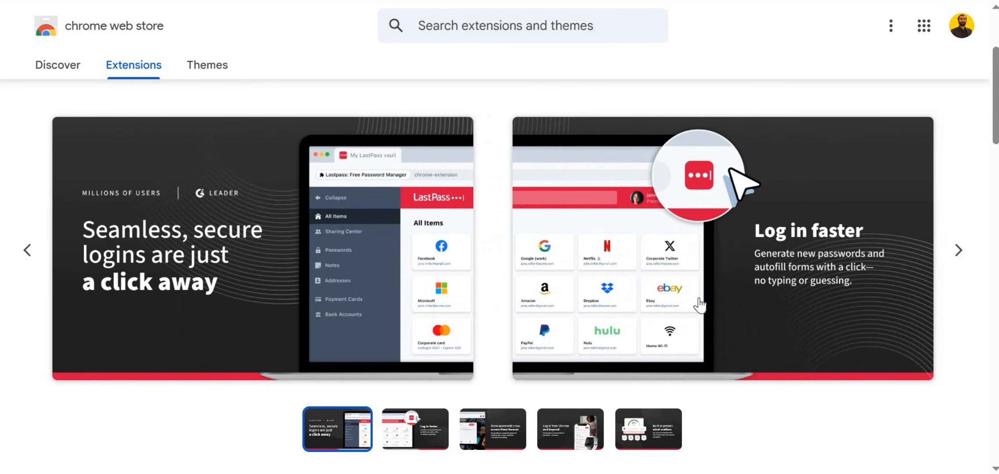
# - Review the Details and Privacy sections of the LastPass extension's store page
pyautogui.scroll(-8, 698, 306)
pyautogui.scroll(-6, 403, 341)
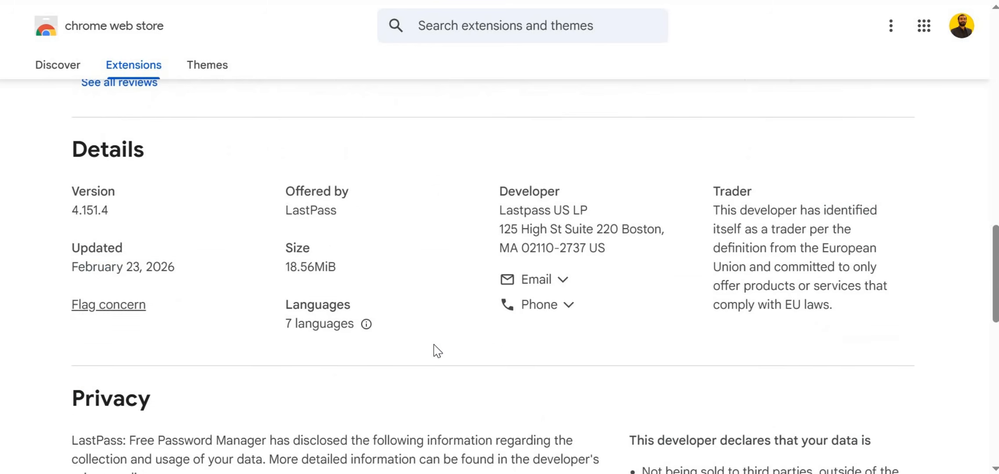
pyautogui.scroll(-5, 482, 258)
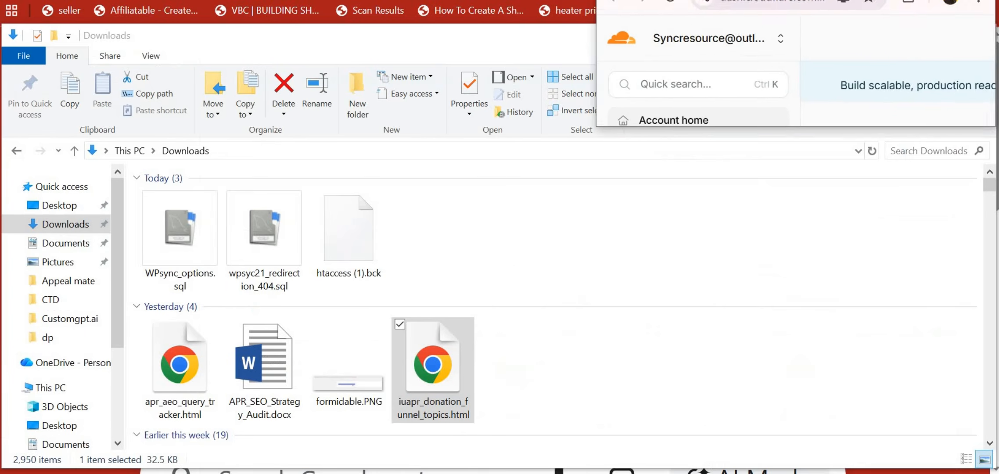
# - Reposition the small browser window showing Cloudflare and enlarge it to fill most of the screen
pyautogui.moveTo(786, 13); pyautogui.dragTo(359, 168)
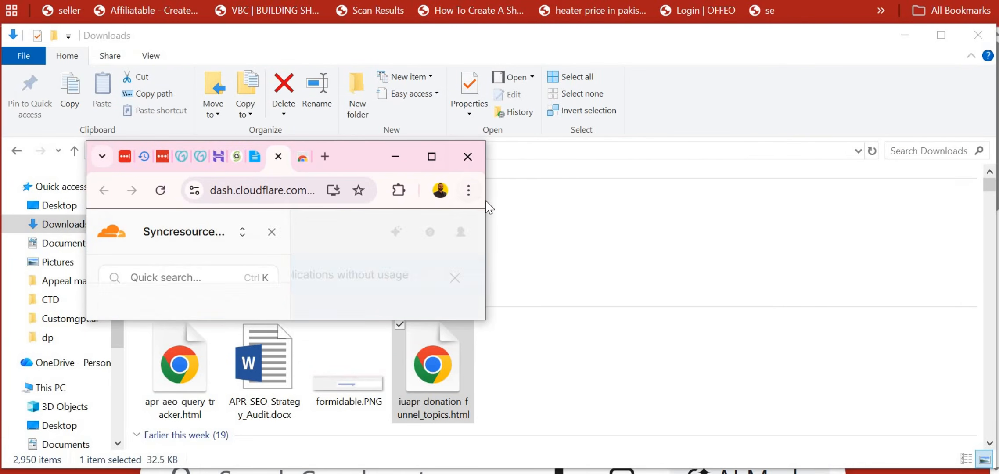
pyautogui.moveTo(486, 200); pyautogui.dragTo(994, 201)
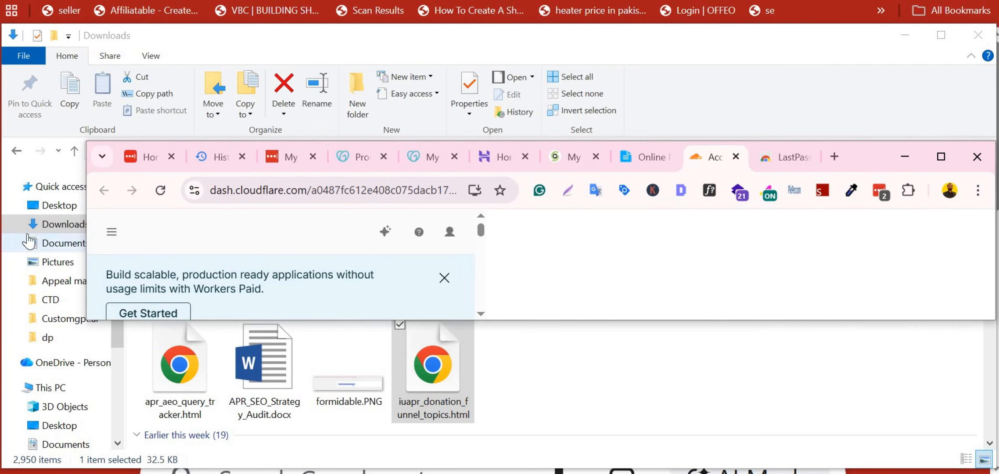
pyautogui.moveTo(87, 223); pyautogui.dragTo(15, 223)
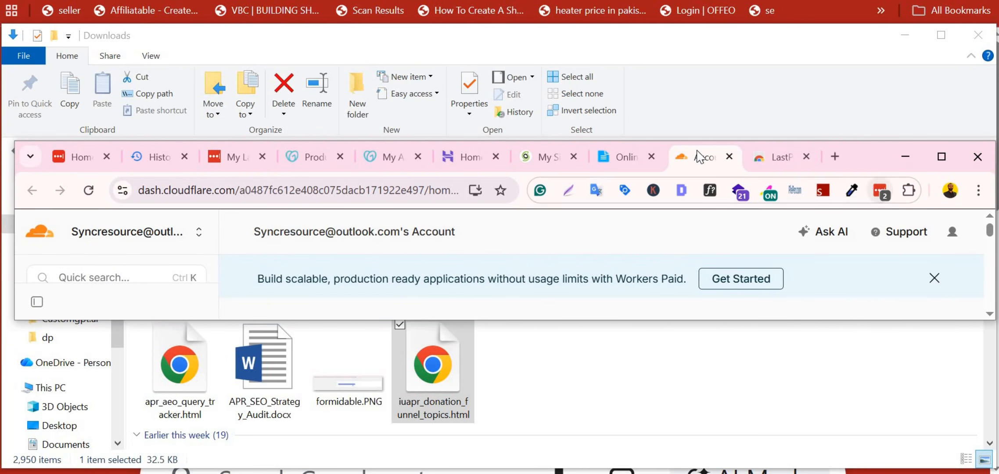
pyautogui.moveTo(688, 142); pyautogui.dragTo(689, 8)
pyautogui.moveTo(645, 318); pyautogui.dragTo(698, 463)
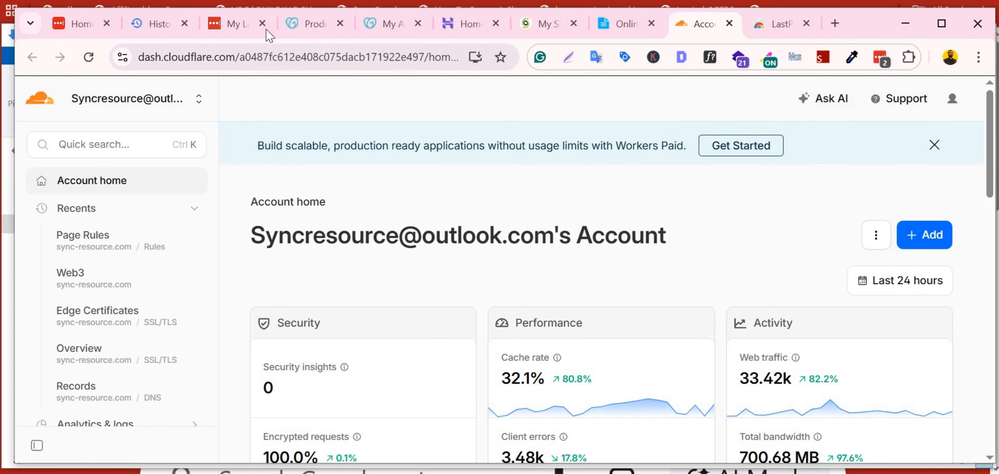
# - Return to the LastPass vault, point out the shared cloudflare.com logins and show the page in full screen
pyautogui.click(237, 24)
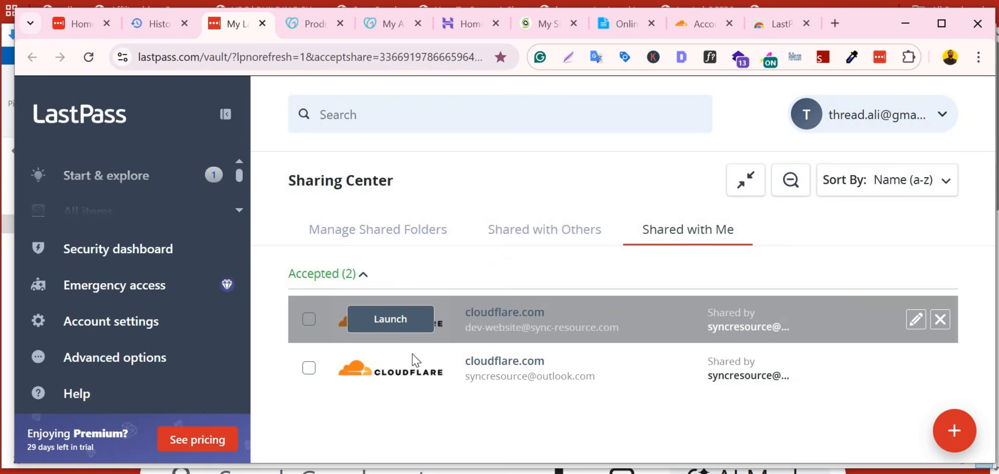
pyautogui.moveTo(415, 364)
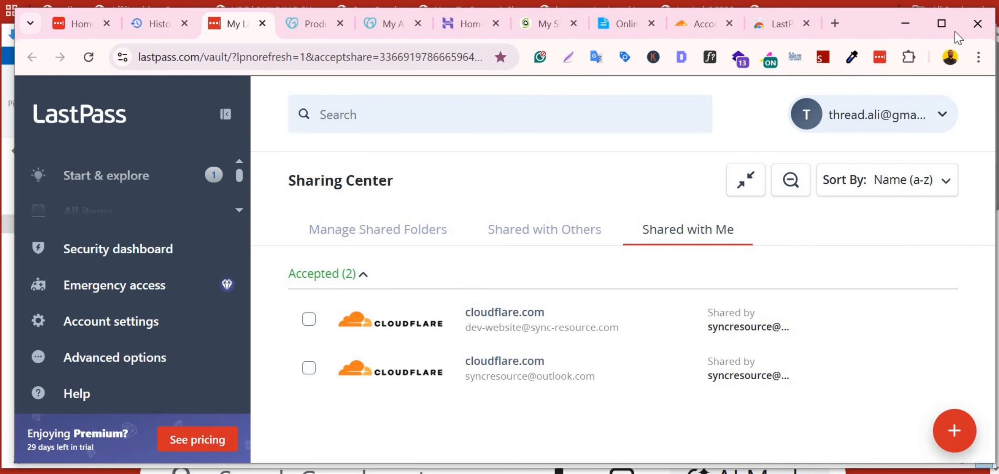
pyautogui.press('F11')
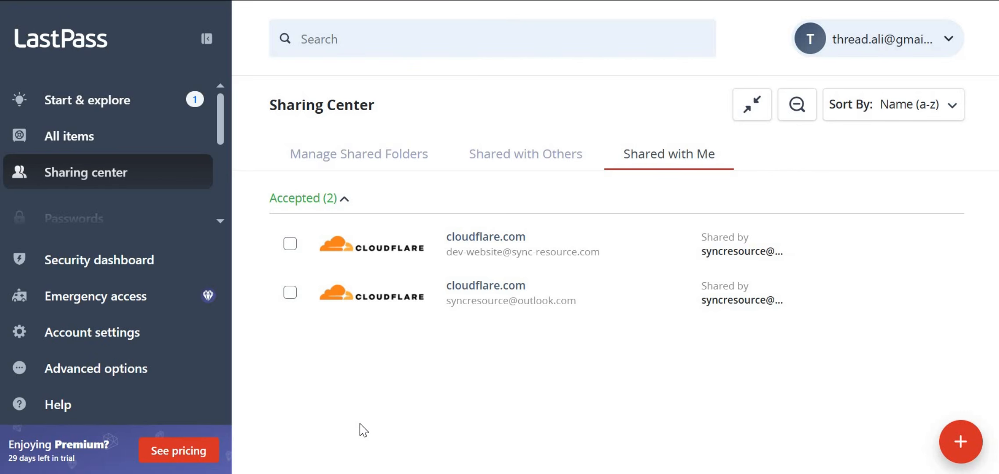
# - Open the LastPass Premium purchase page and highlight the plan name and monthly price in the order summary
pyautogui.click(174, 457)
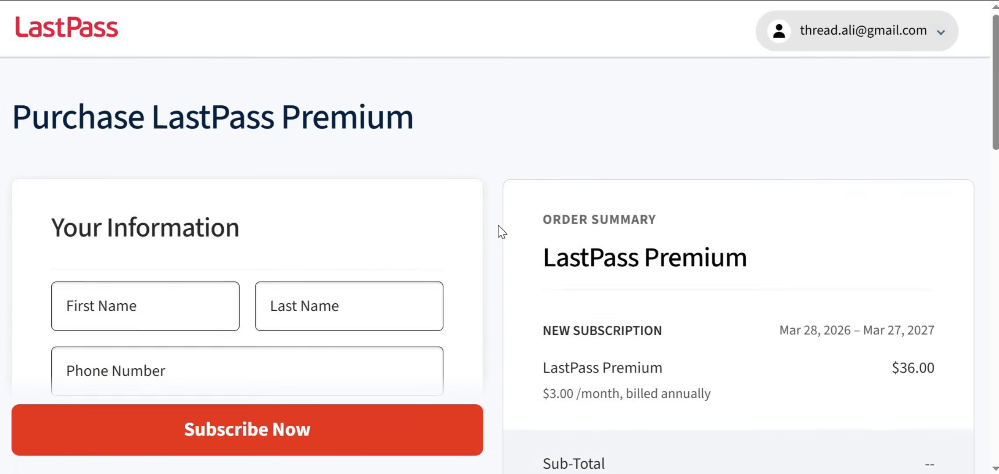
pyautogui.scroll(-3, 501, 231)
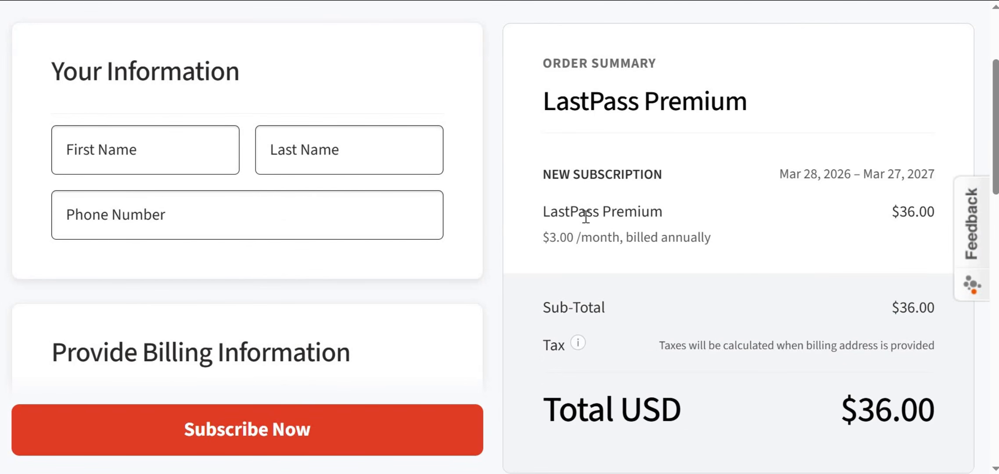
pyautogui.tripleClick(595, 213)
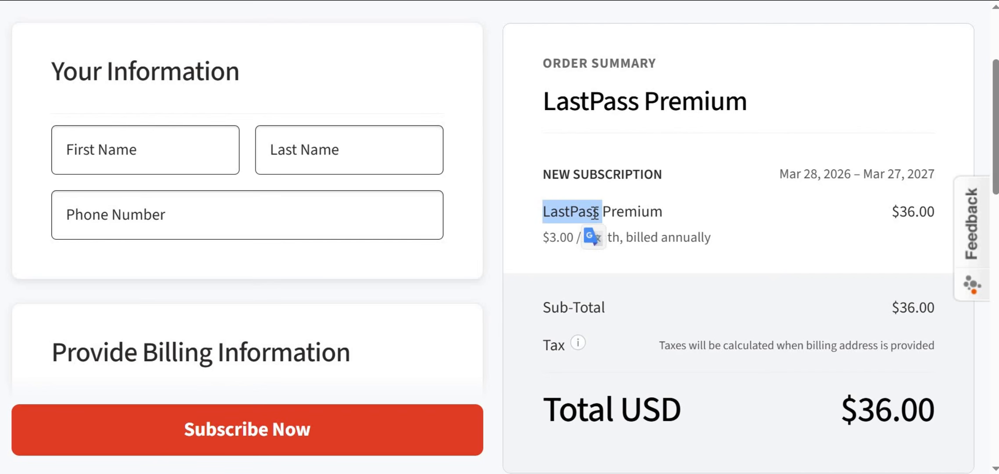
pyautogui.click(630, 262)
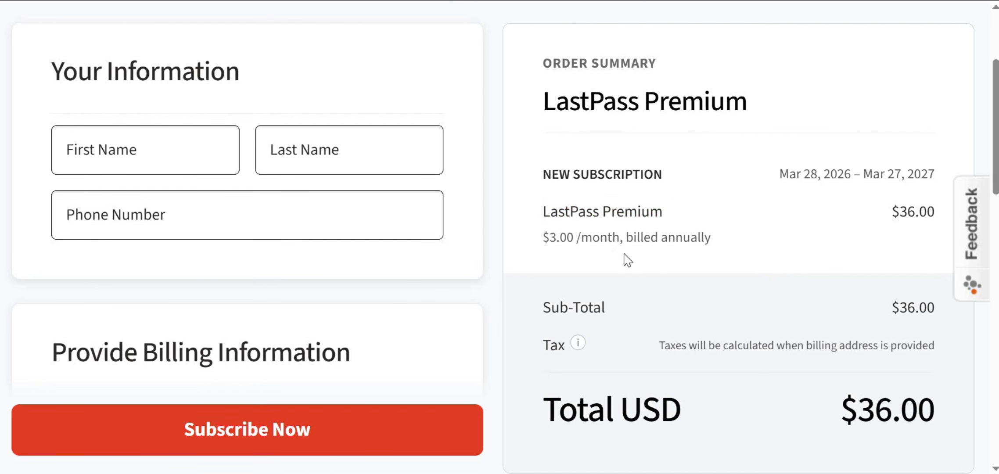
pyautogui.moveTo(551, 238); pyautogui.dragTo(613, 237)
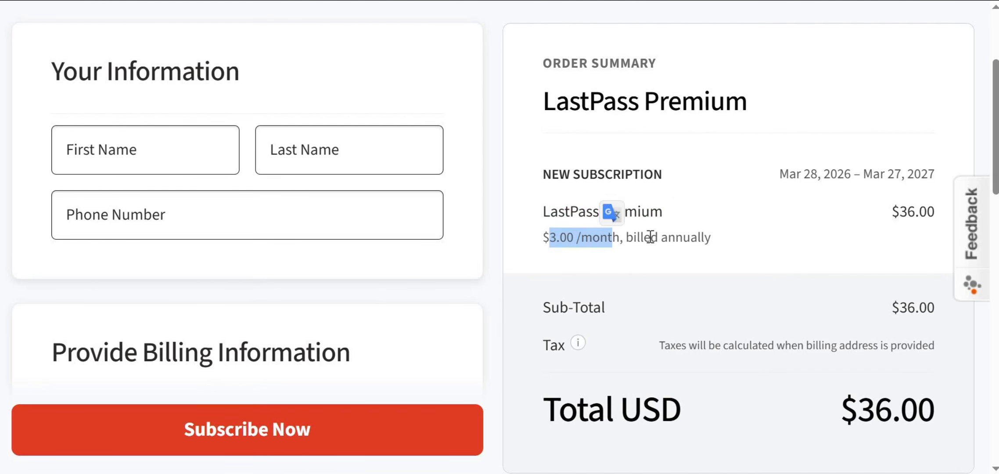
pyautogui.click(573, 237)
pyautogui.doubleClick(556, 237)
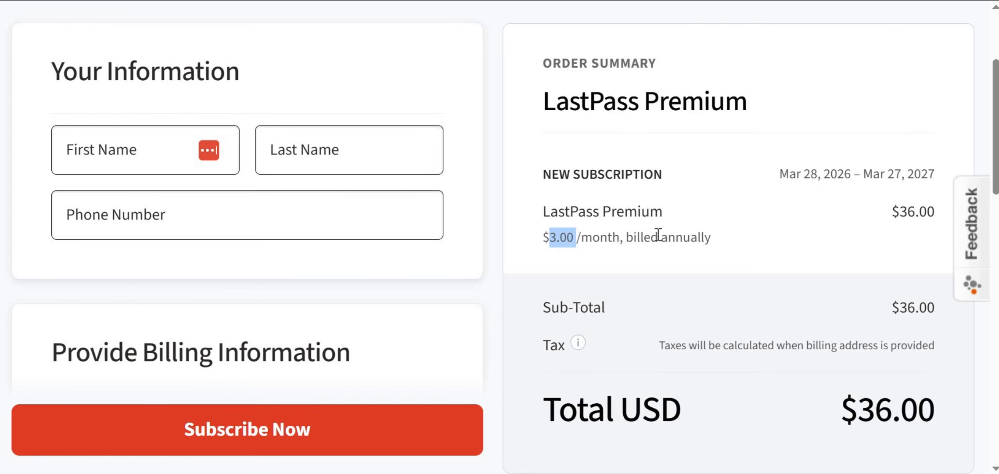
# - Look over the rest of the purchase page and highlight the limited-time 10% discount offer
pyautogui.scroll(-5, 659, 235)
pyautogui.scroll(9, 659, 234)
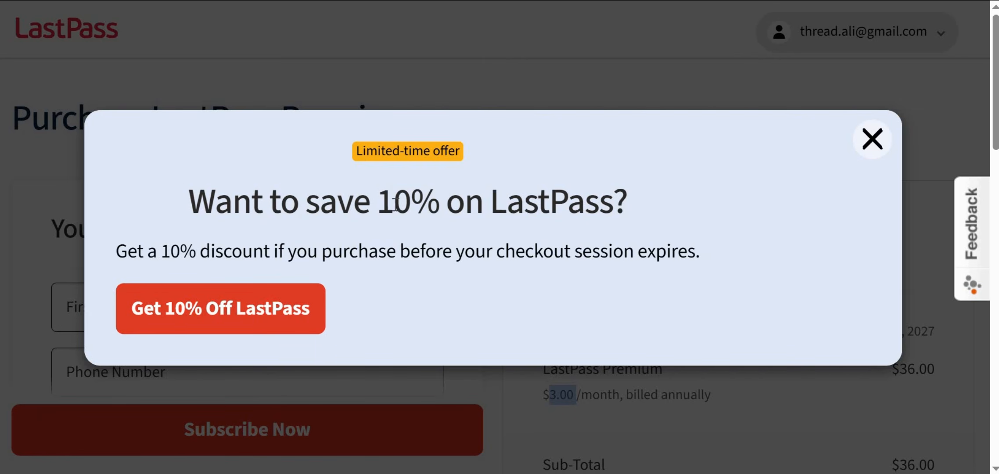
pyautogui.click(550, 202)
pyautogui.moveTo(394, 201); pyautogui.dragTo(623, 202)
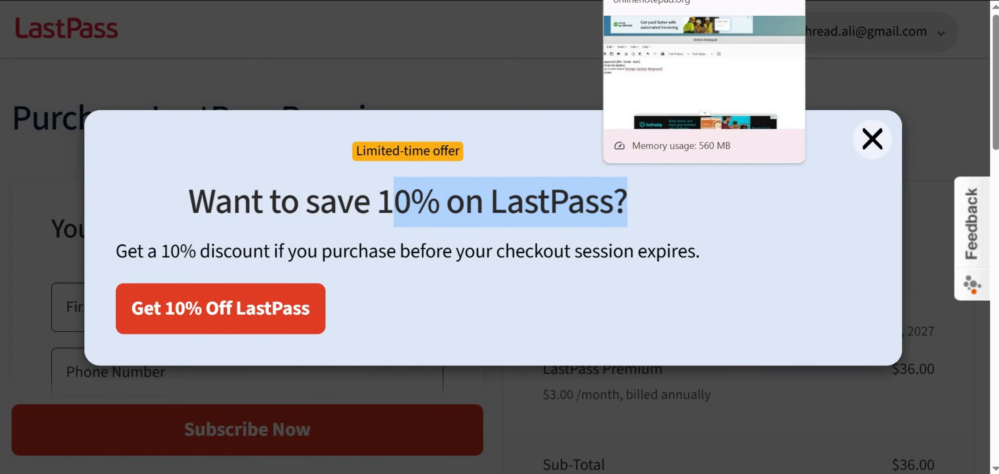
# - Switch to Online Notepad and highlight the first two access-sharing methods in the list
pyautogui.click(641, 1)
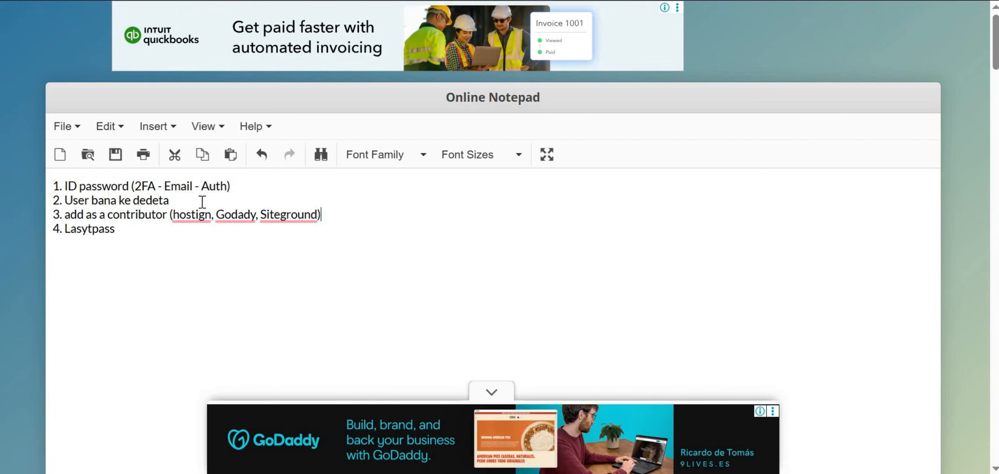
pyautogui.moveTo(171, 200); pyautogui.dragTo(40, 188)
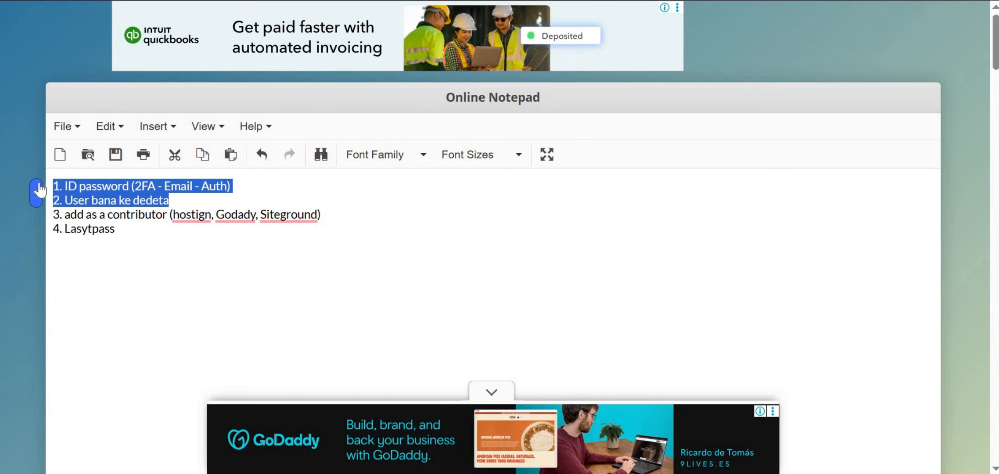
pyautogui.click(39, 193)
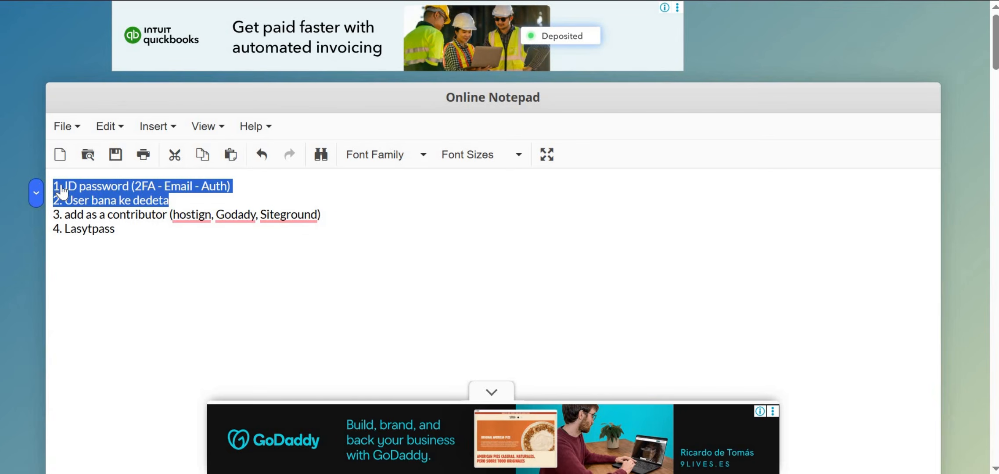
pyautogui.click(453, 197)
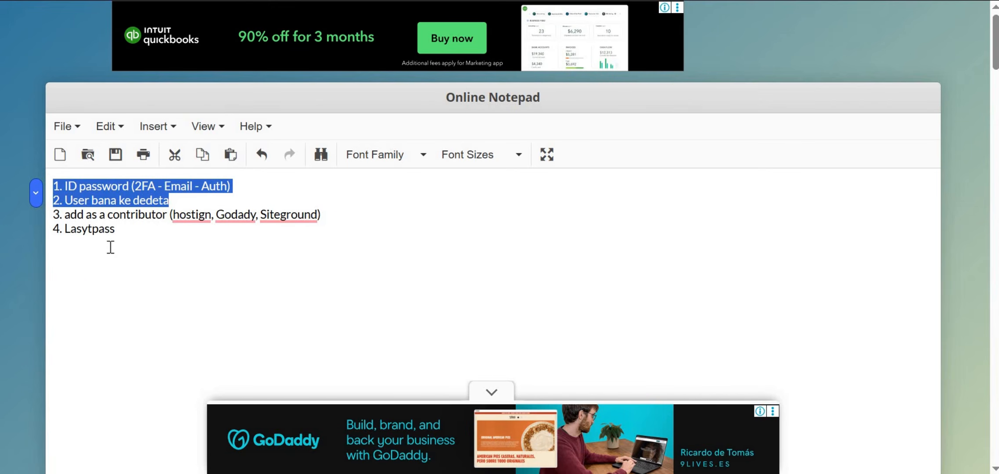
# - Correct the spelling of the fourth list entry to "Lastpass" and leave the full-screen notepad
pyautogui.click(180, 296)
pyautogui.press('BackSpace')
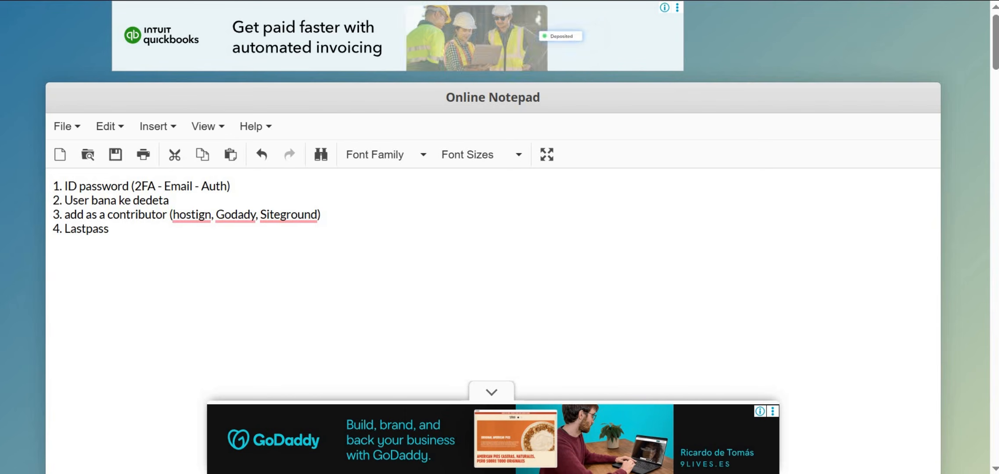
pyautogui.click(958, 1)
pyautogui.press('Escape')
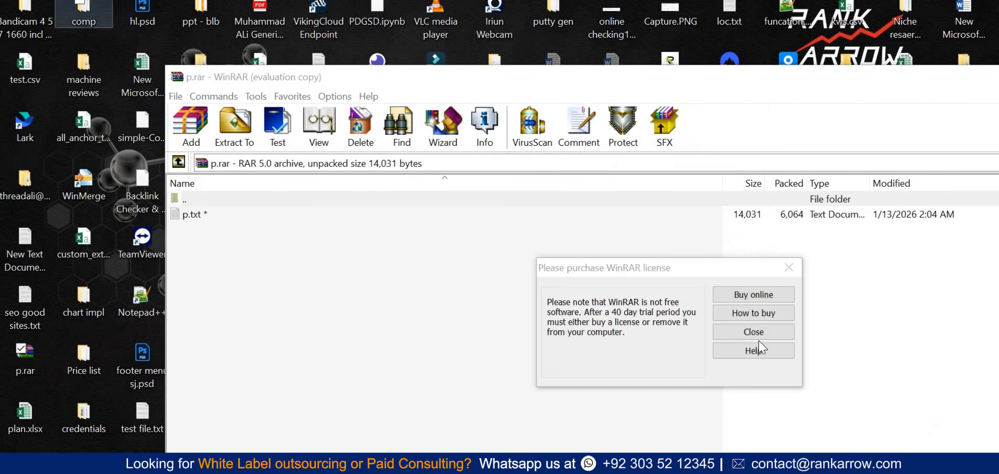
# - In WinRAR, dismiss the licence reminder, try to open the encrypted p.txt in p.rar, cancel the password request and move the window
pyautogui.click(751, 331)
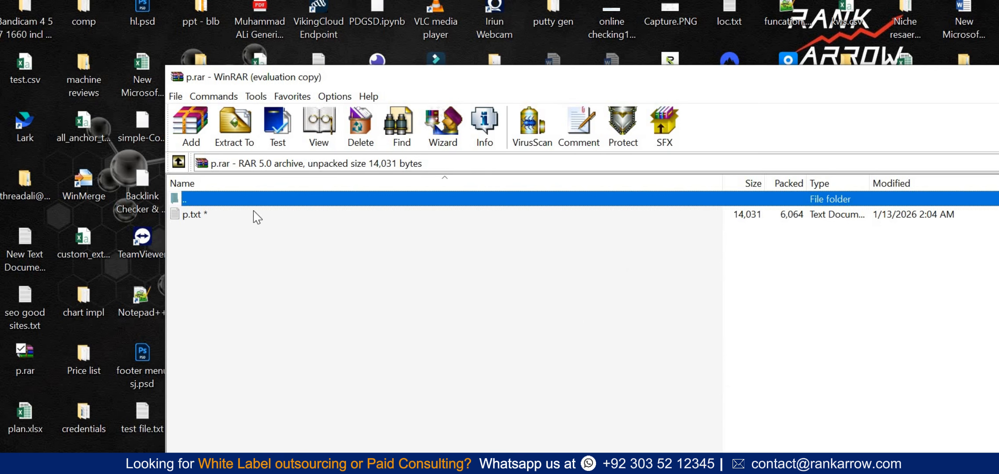
pyautogui.doubleClick(193, 213)
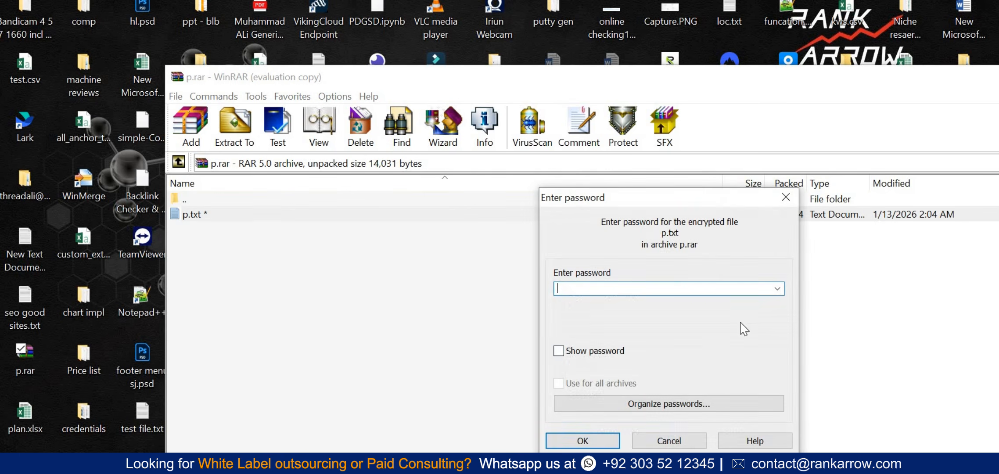
pyautogui.moveTo(471, 175); pyautogui.dragTo(441, 170)
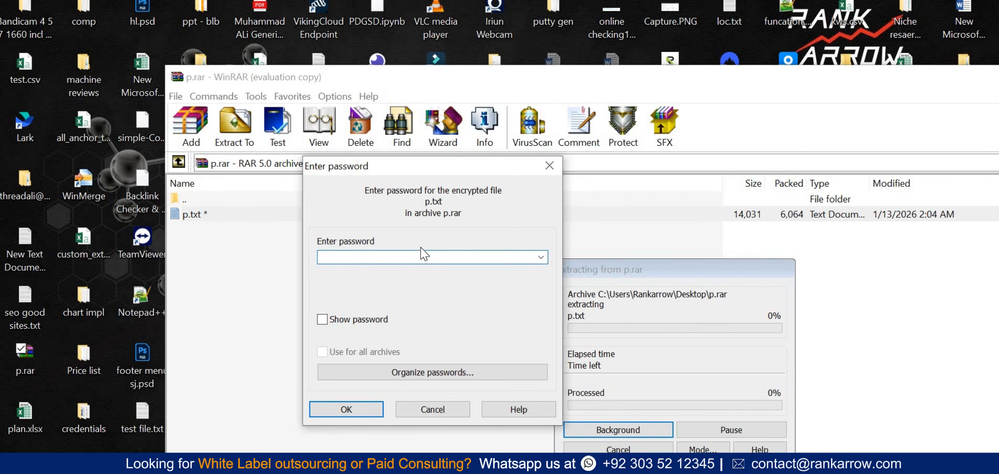
pyautogui.click(456, 409)
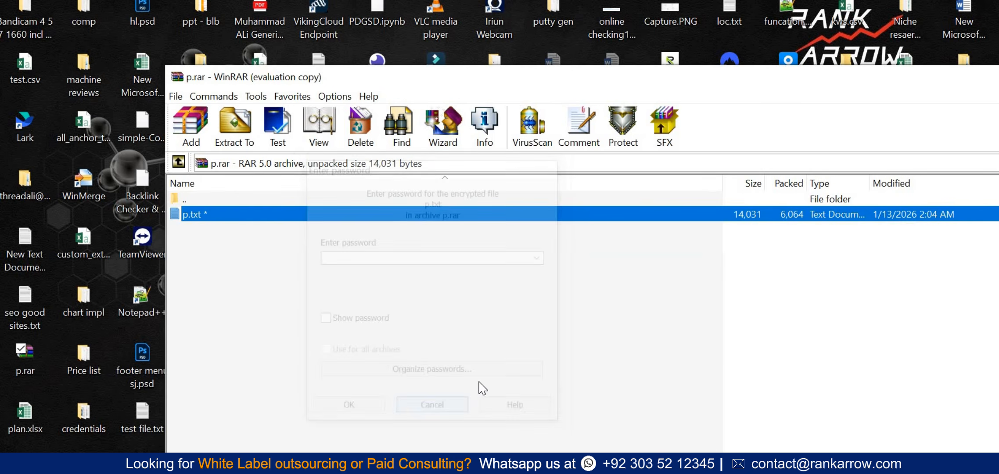
pyautogui.moveTo(795, 68); pyautogui.dragTo(679, 32)
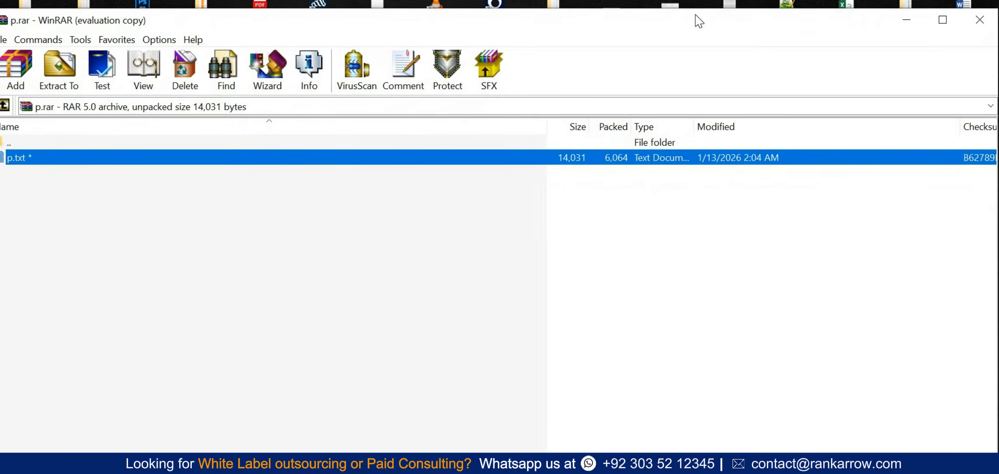